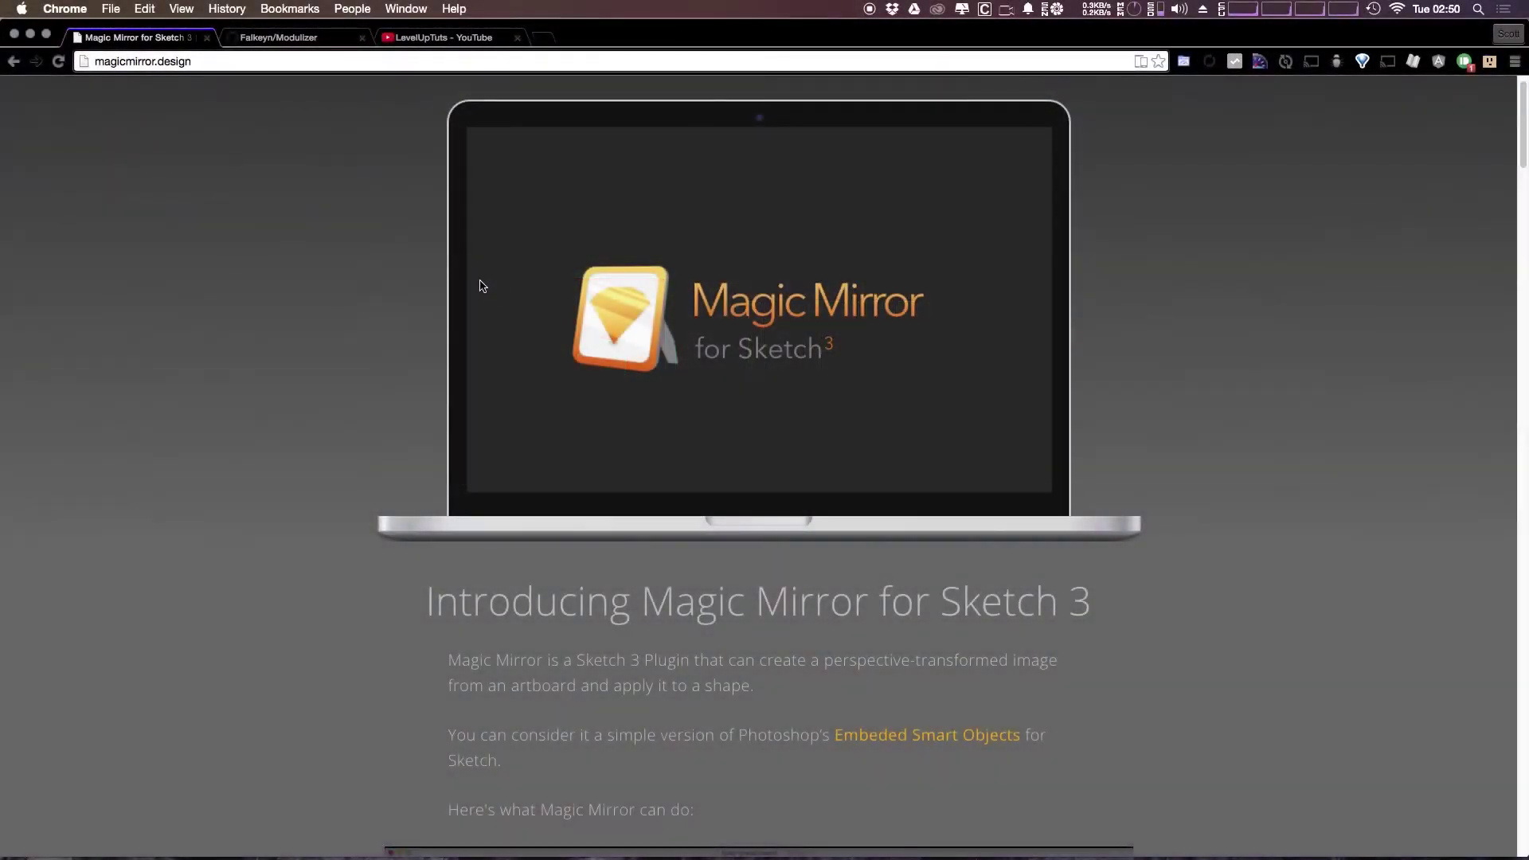
# Scroll the magicmirror.design page past the demo video and 'What's different?' to Installation
pyautogui.click(234, 58)
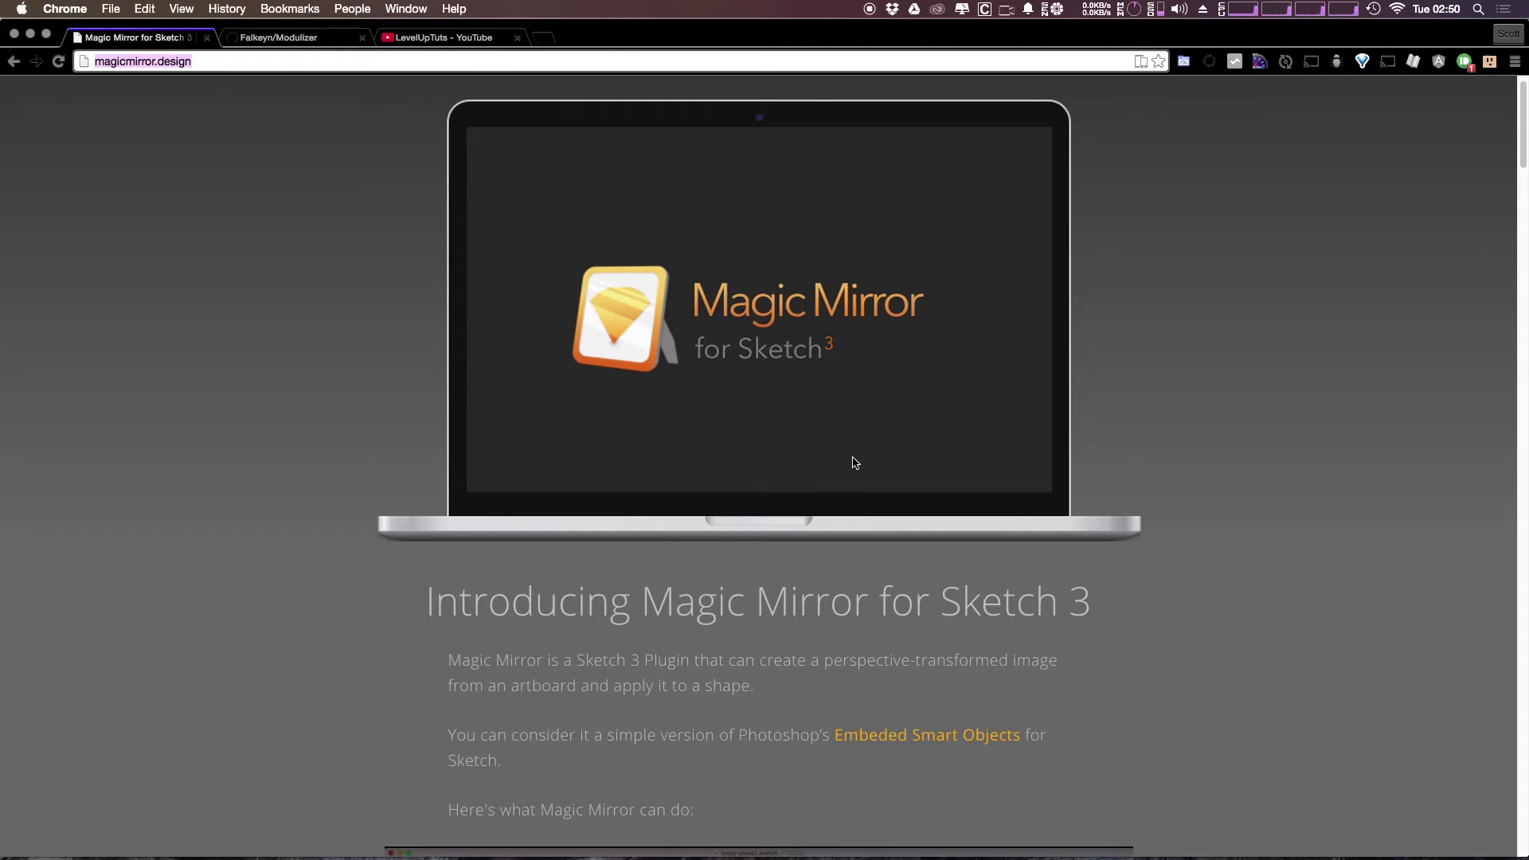
pyautogui.scroll(-10, 855, 463)
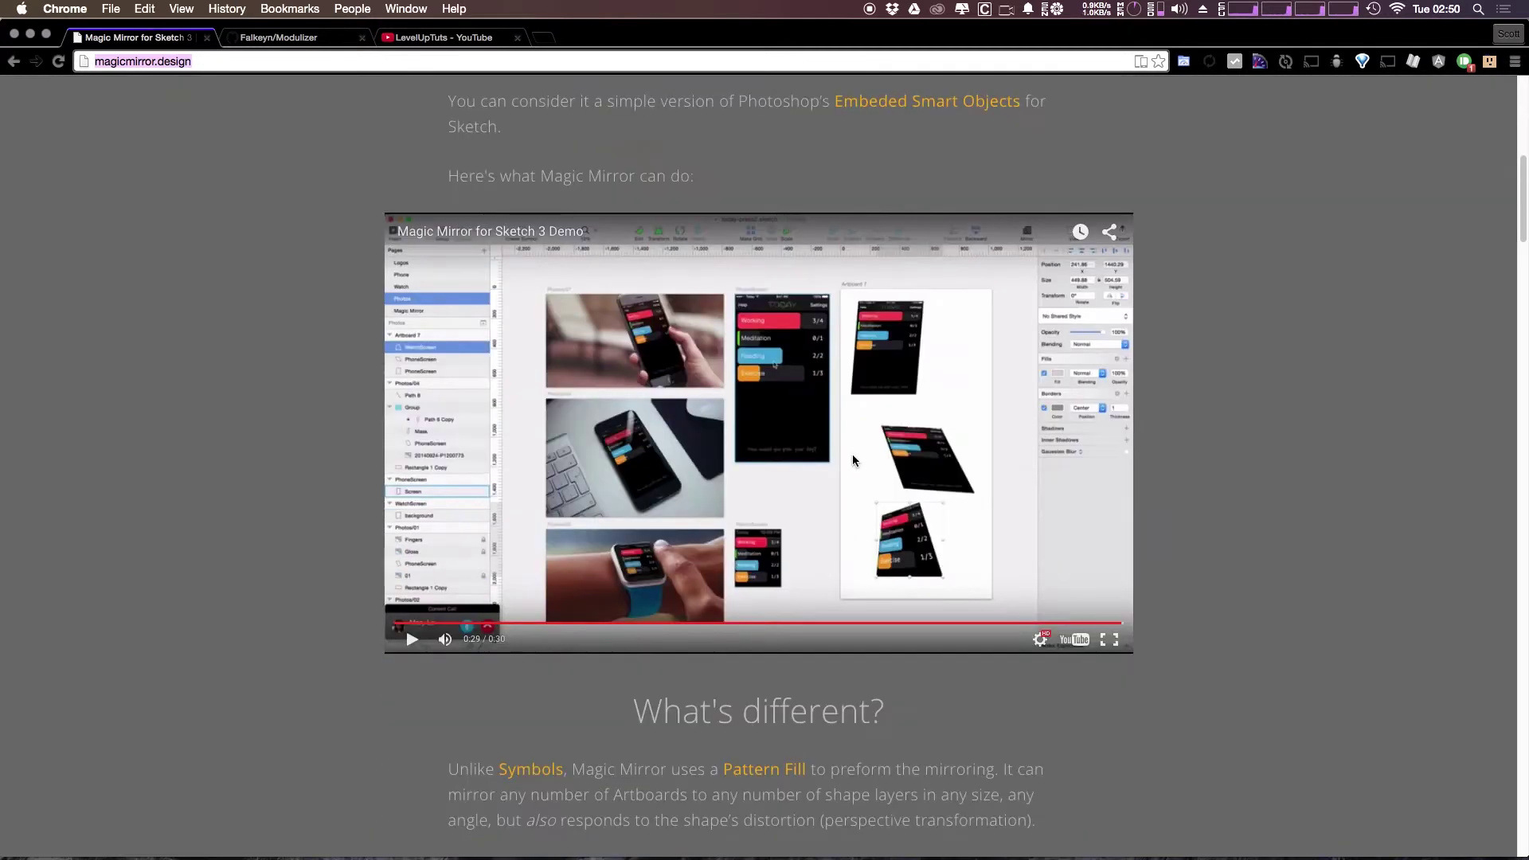
pyautogui.scroll(-1, 585, 481)
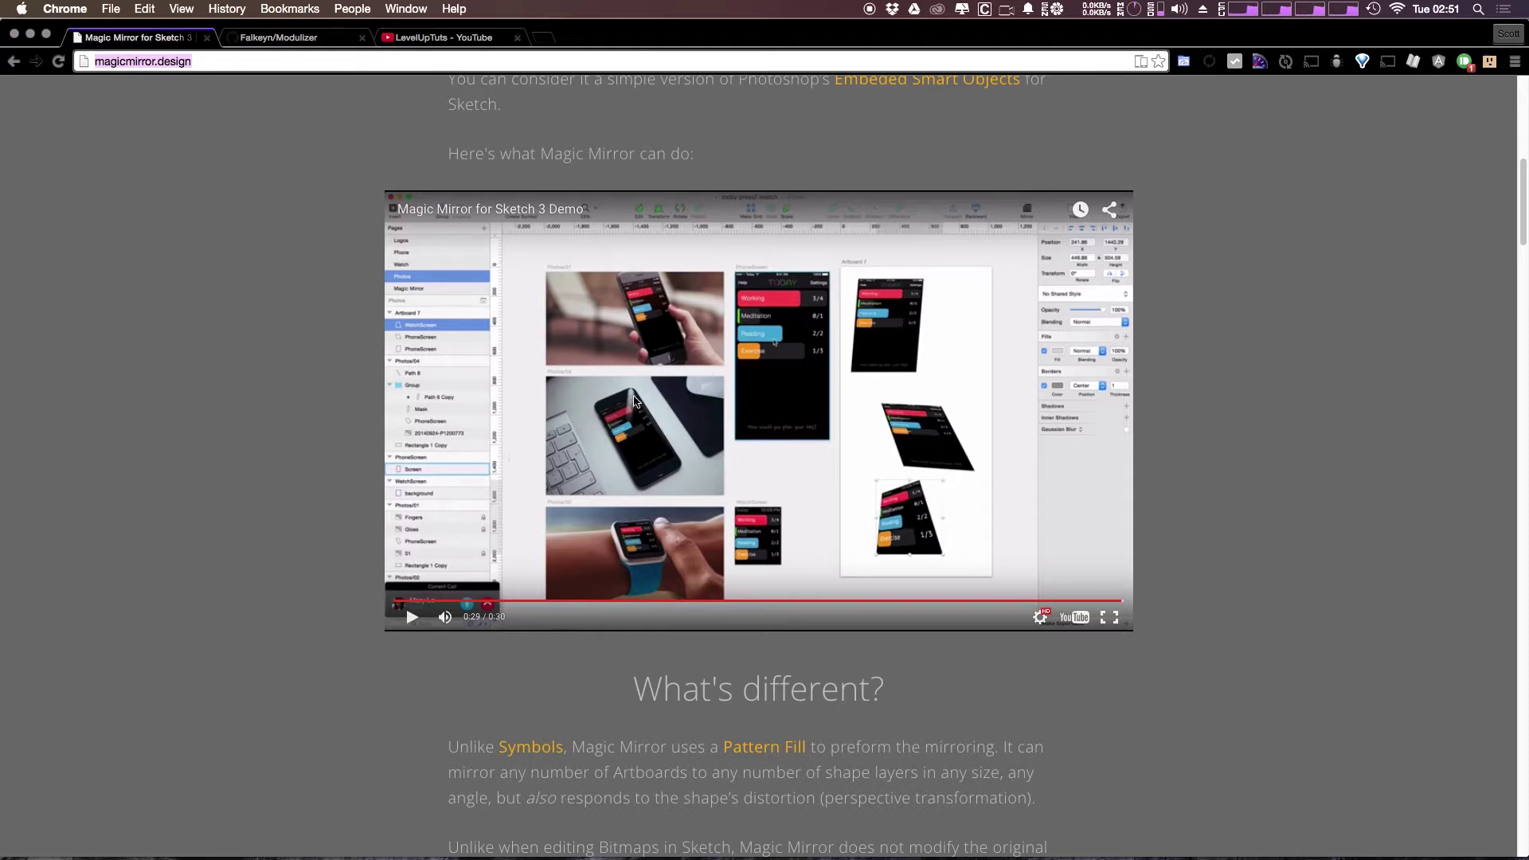
pyautogui.scroll(-1, 635, 404)
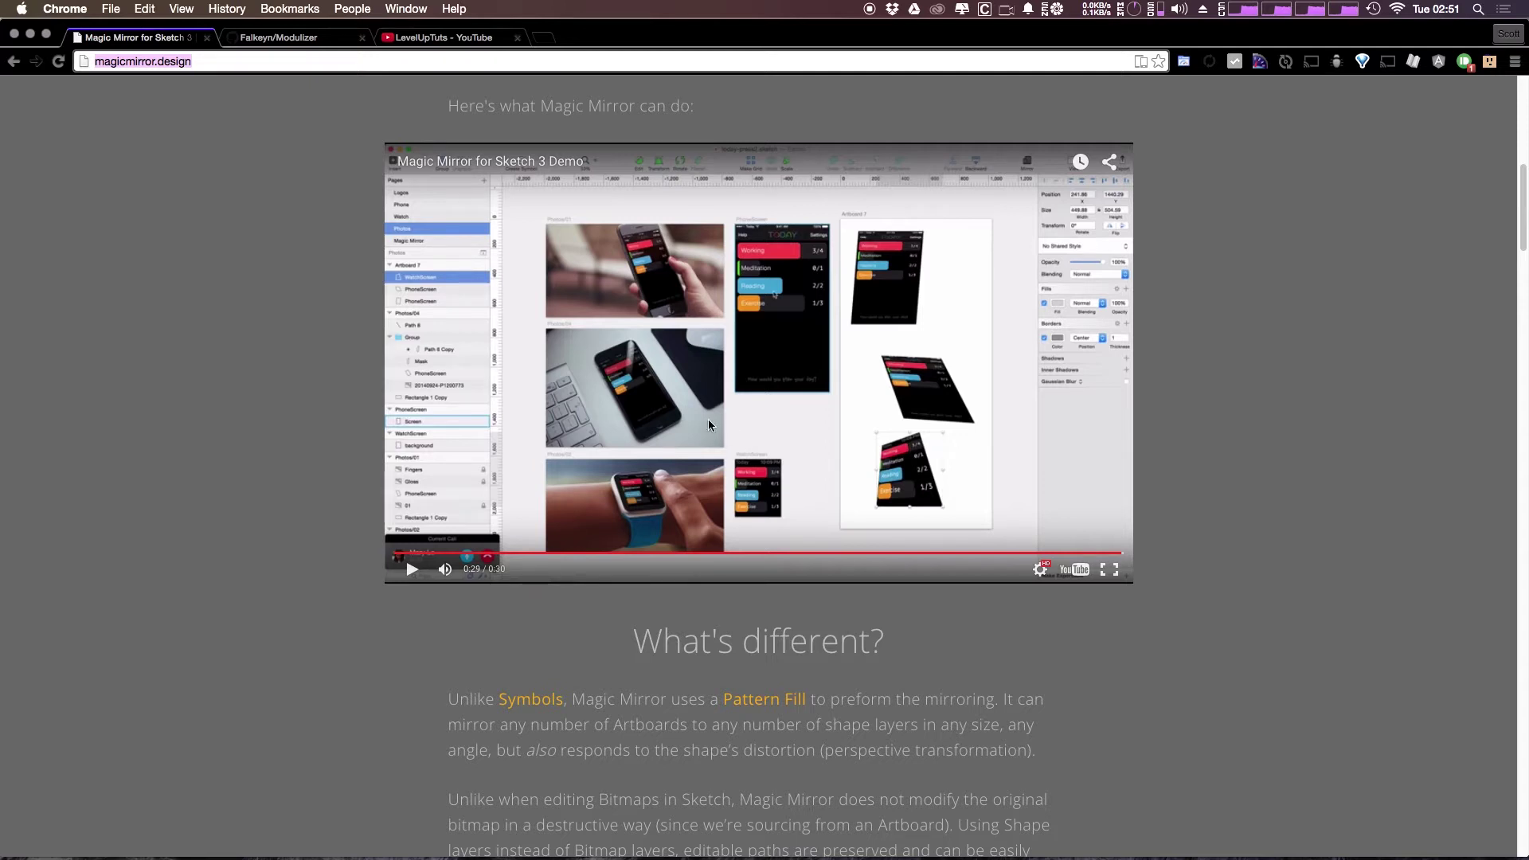
pyautogui.scroll(-10, 614, 406)
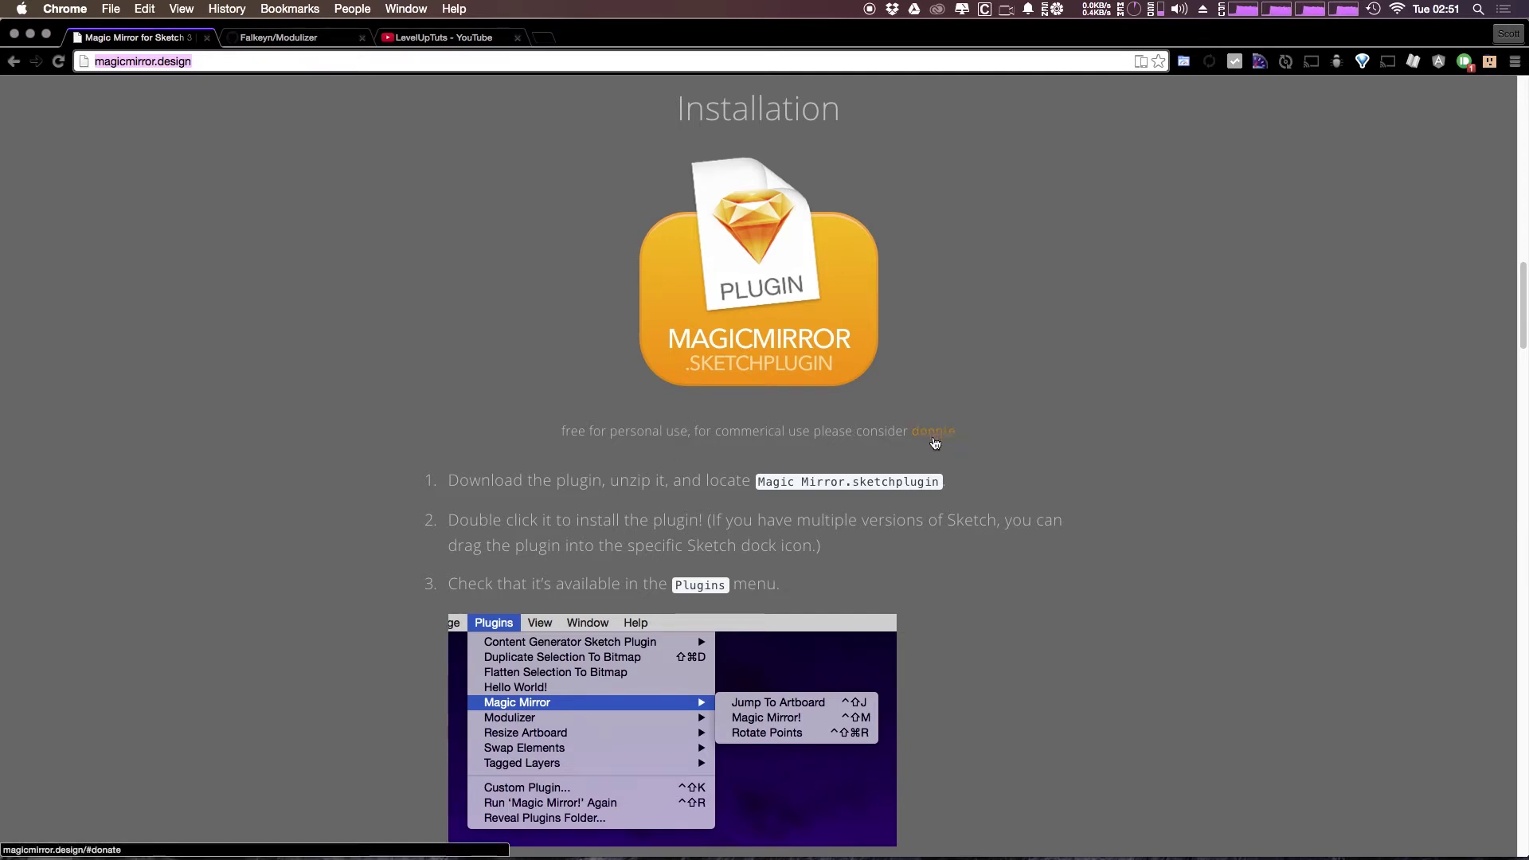
# Donate $5 USD to Magic Mirror through PayPal, then close the confirmation tab
pyautogui.keyDown('super'); pyautogui.click(934, 441); pyautogui.keyUp('super')
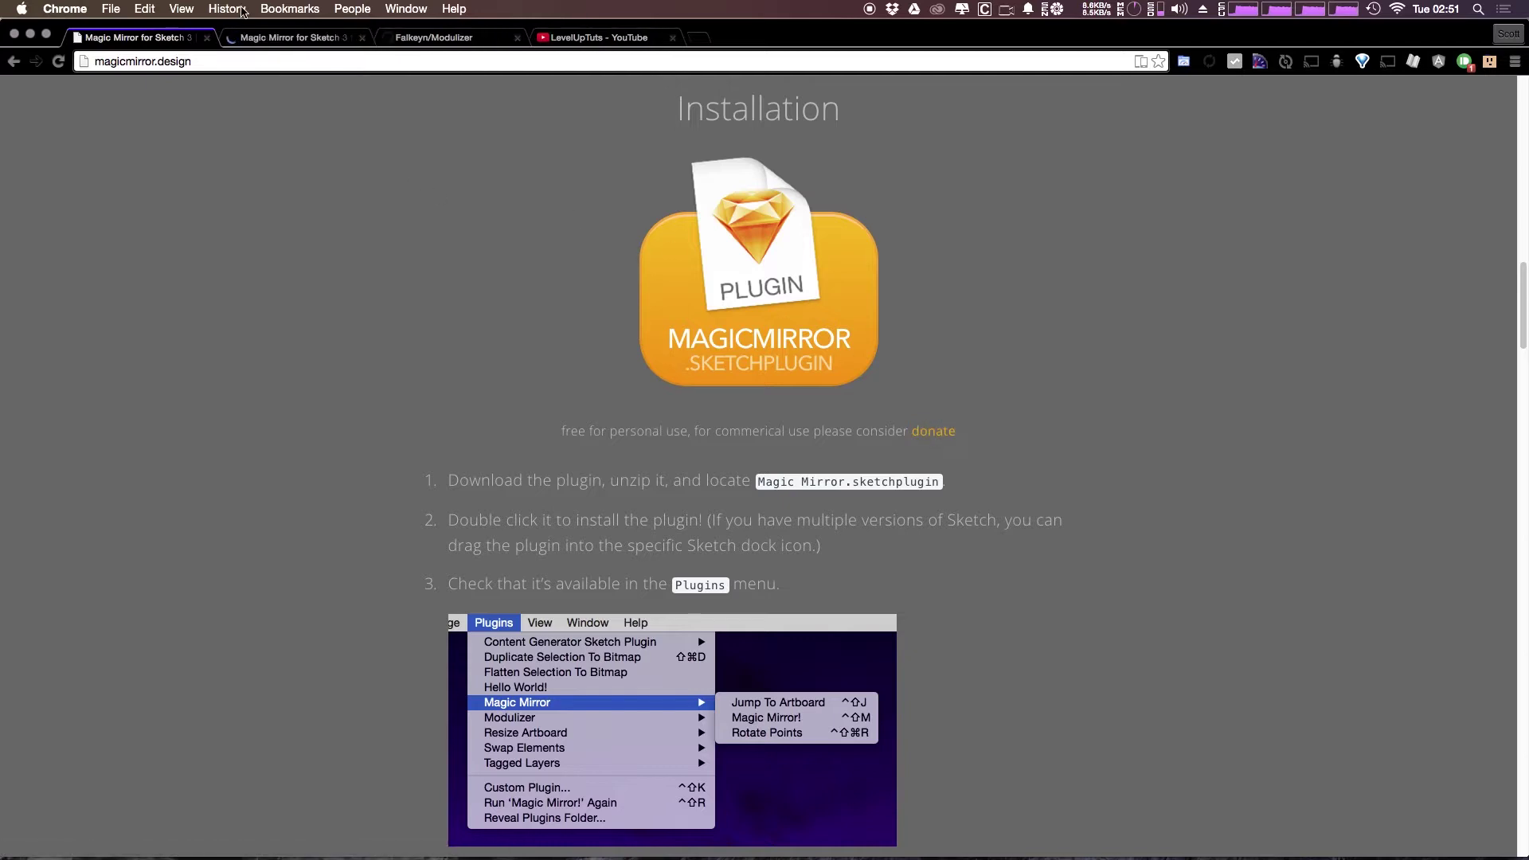
pyautogui.click(249, 37)
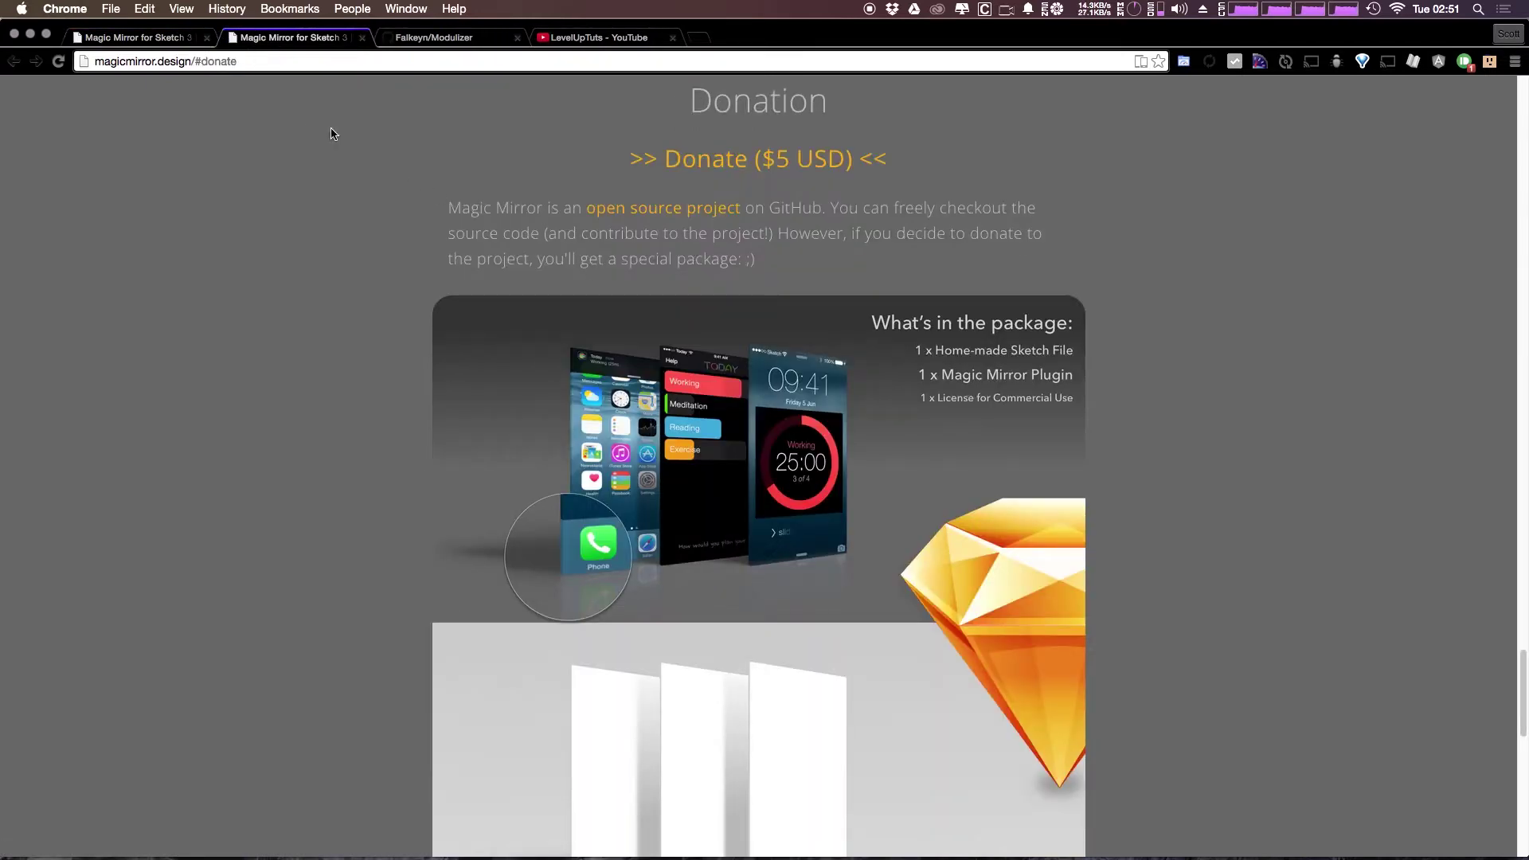
pyautogui.click(770, 152)
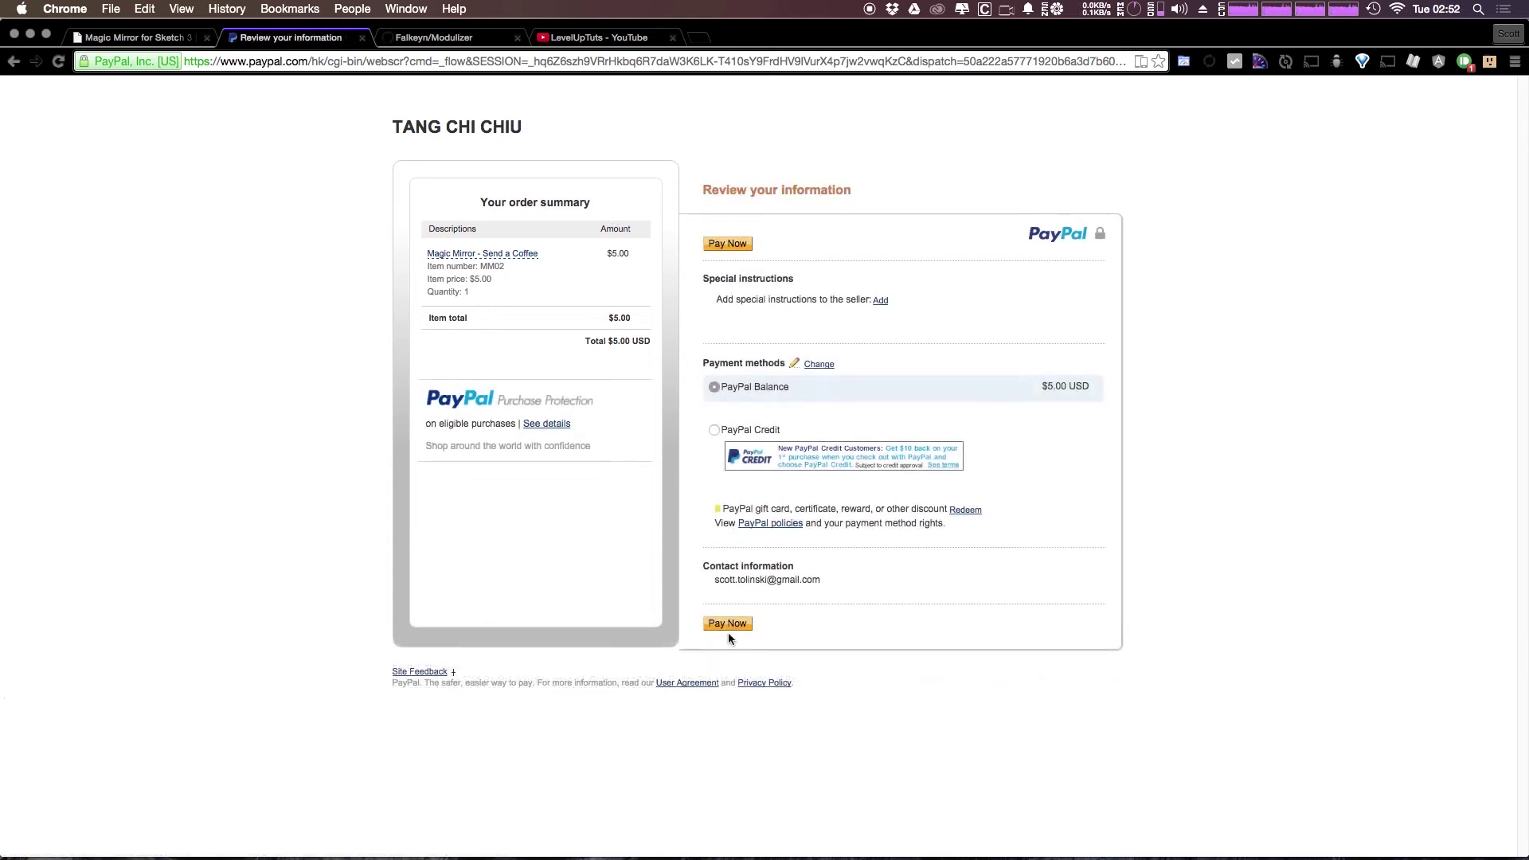
pyautogui.click(729, 623)
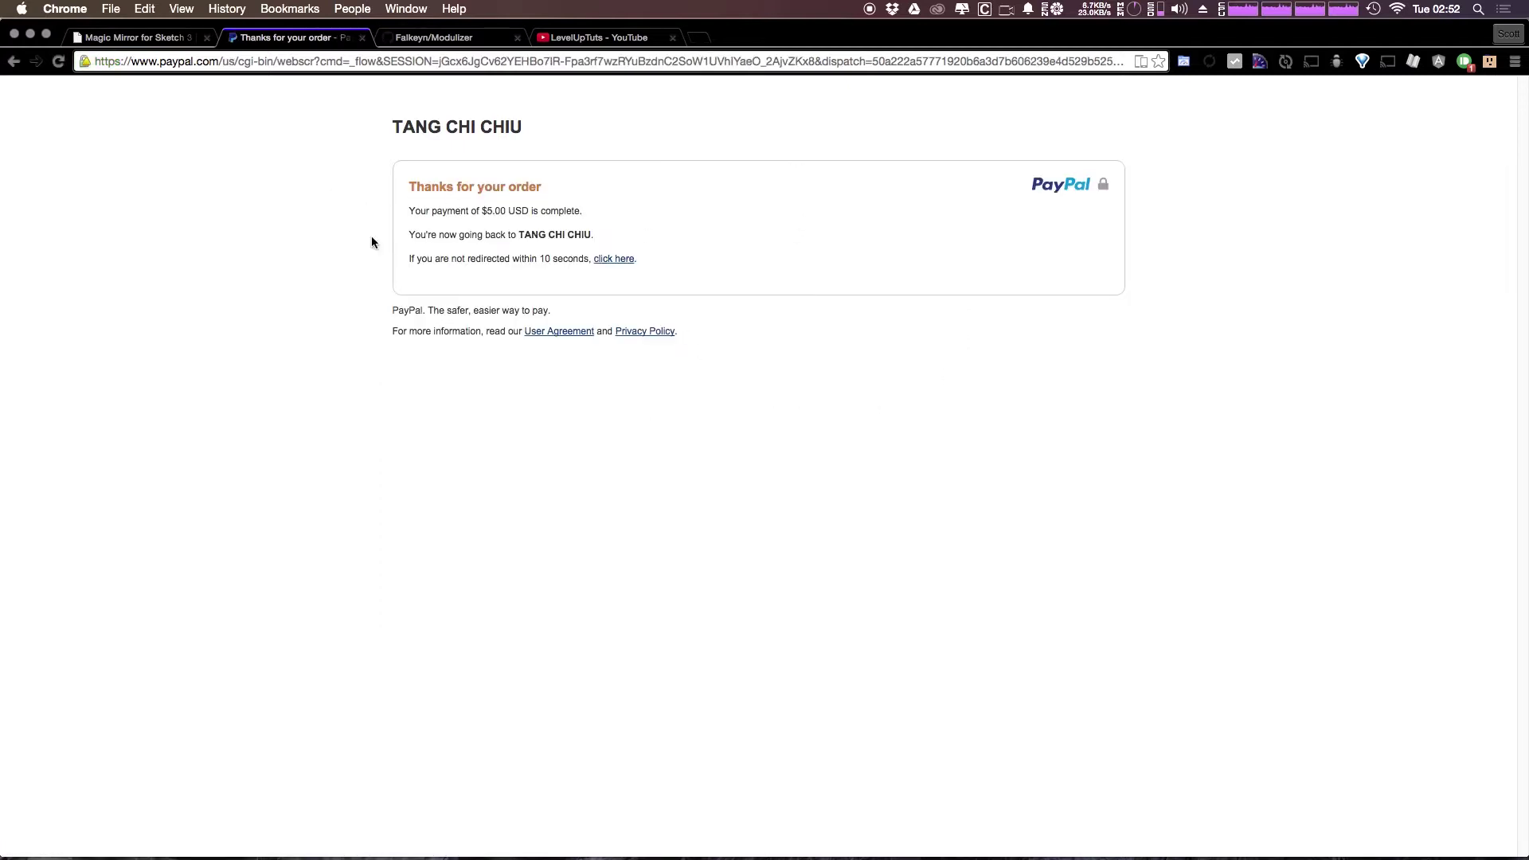
pyautogui.press('super+w')
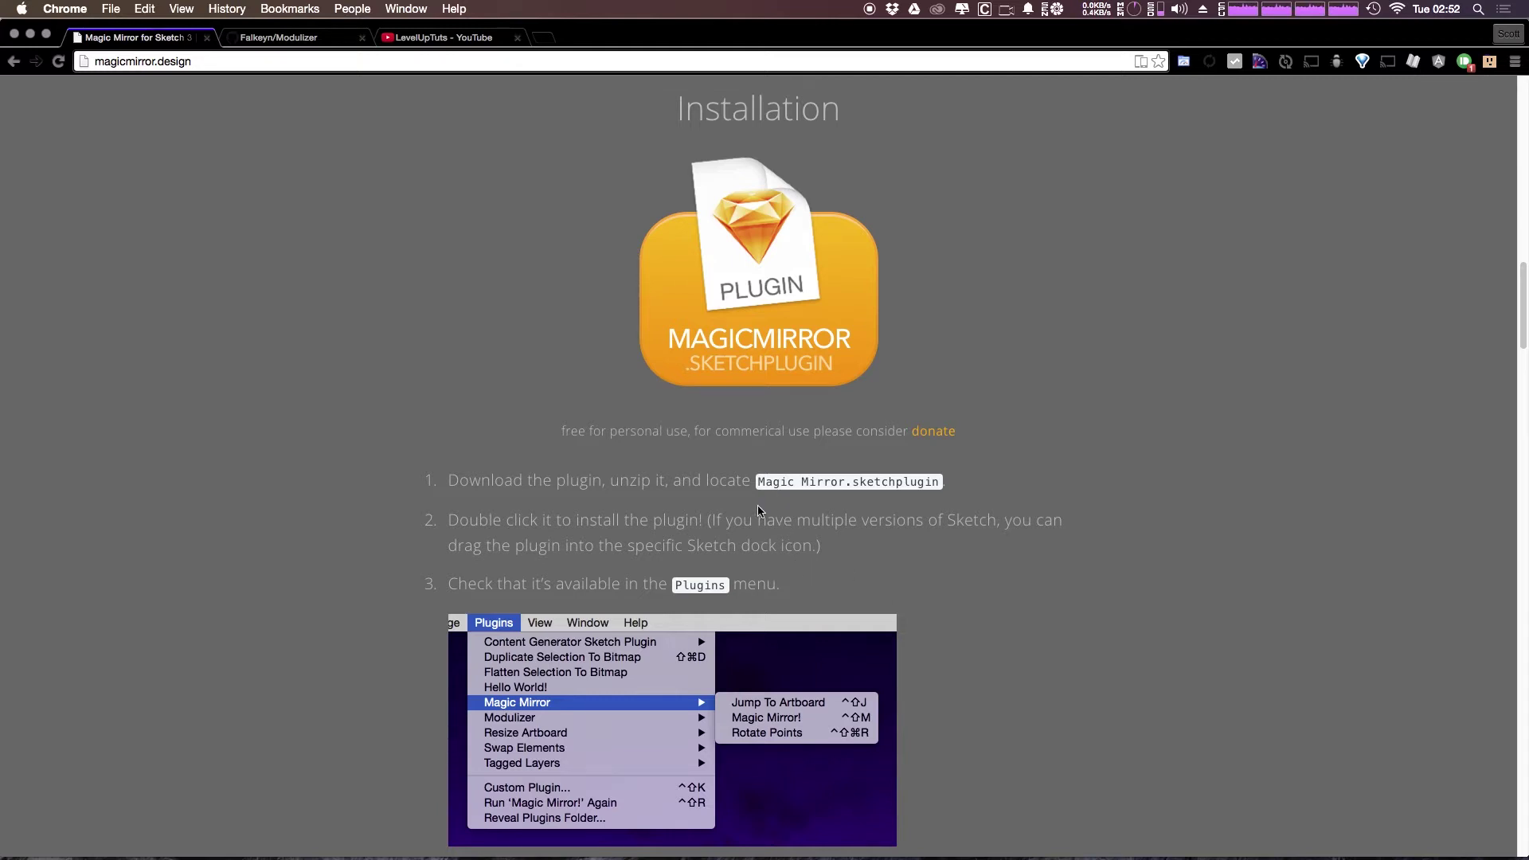
pyautogui.scroll(10, 599, 508)
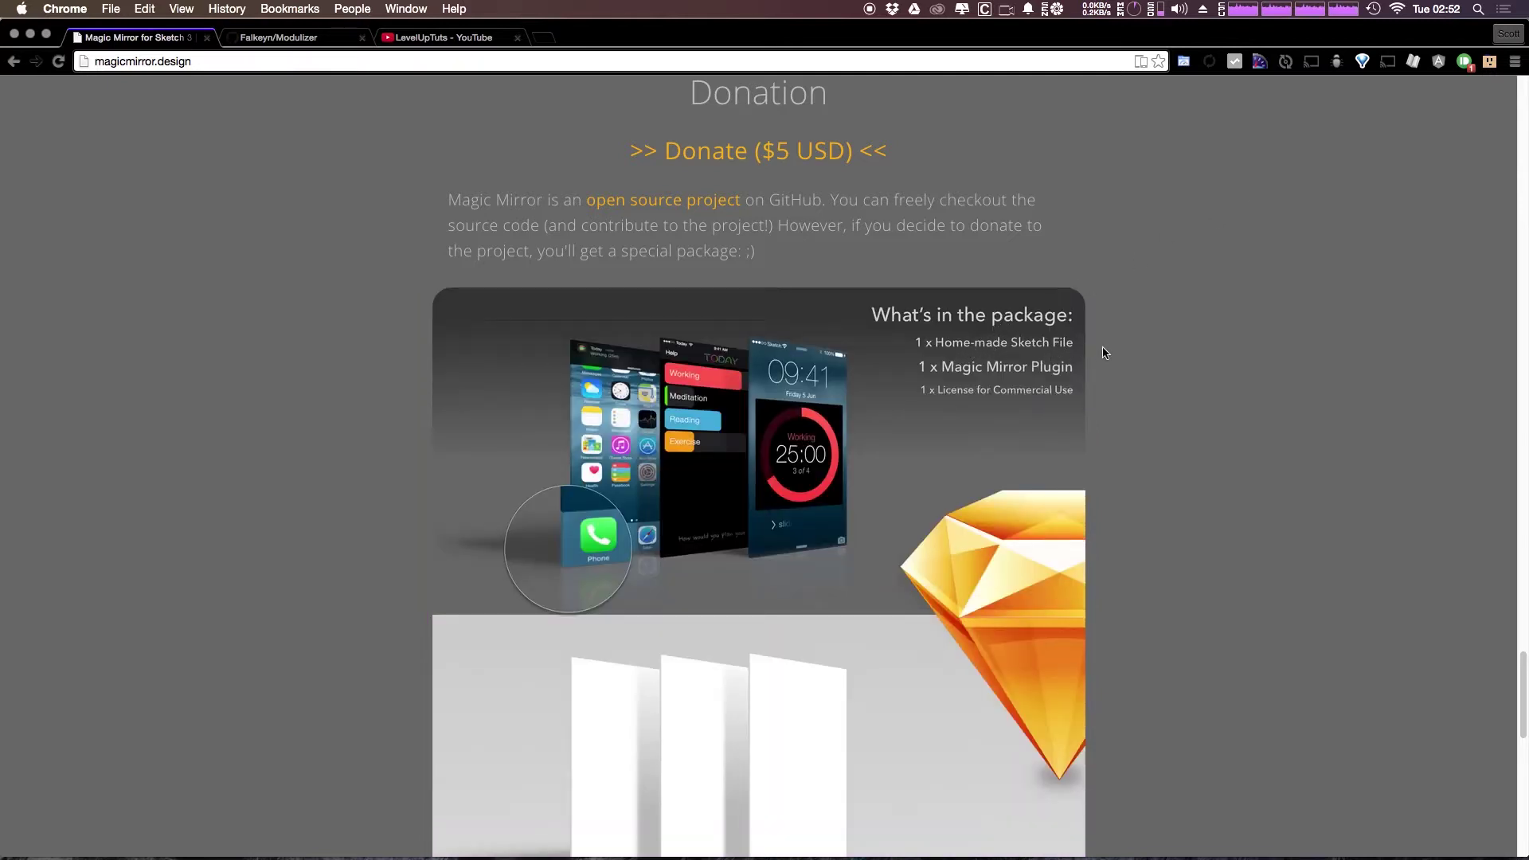
pyautogui.scroll(-5, 1151, 469)
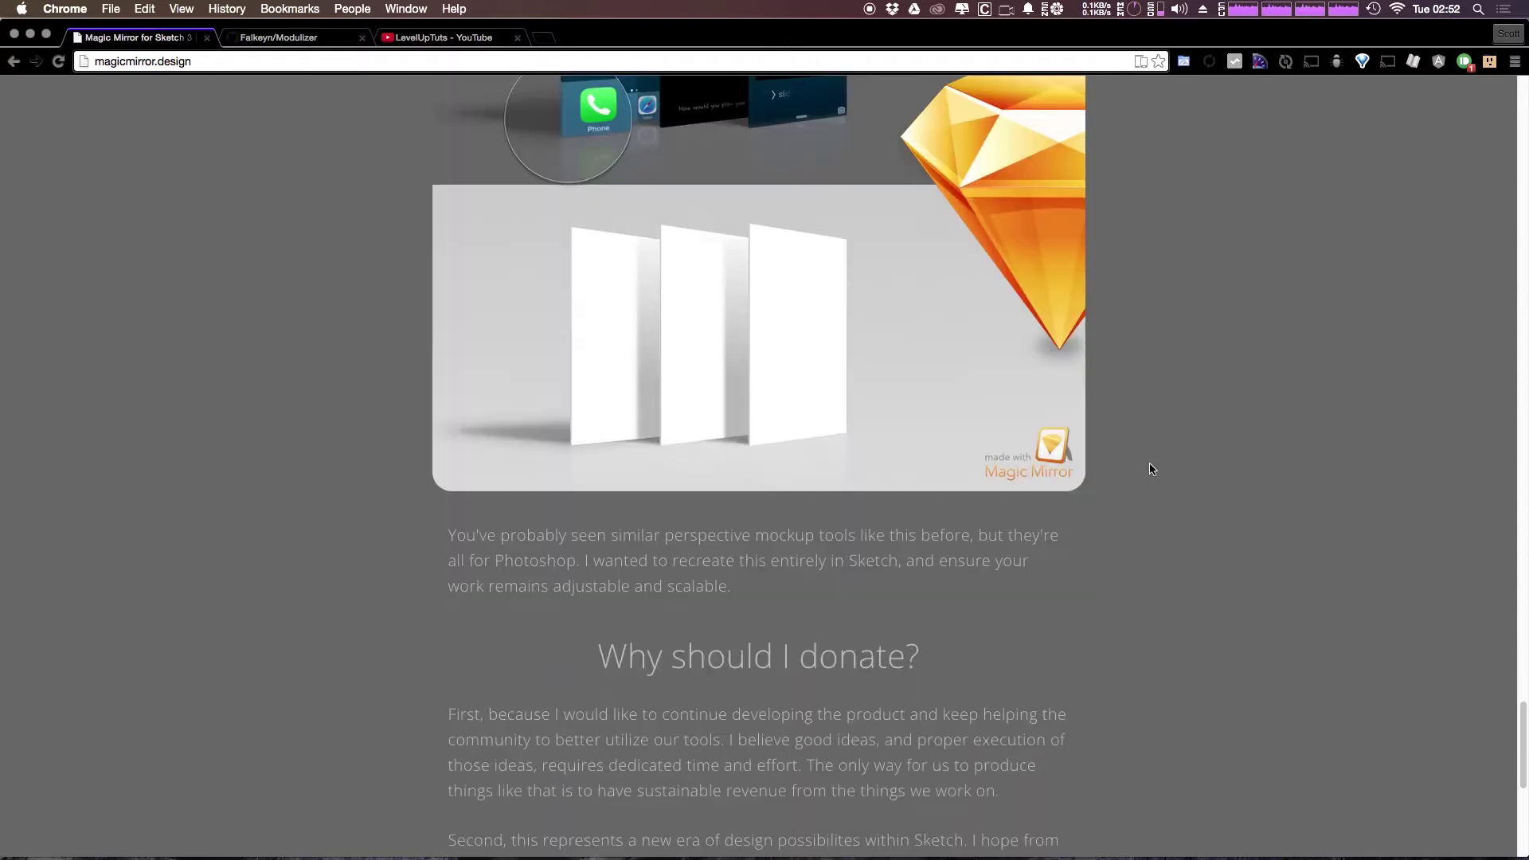
pyautogui.scroll(-7, 1151, 469)
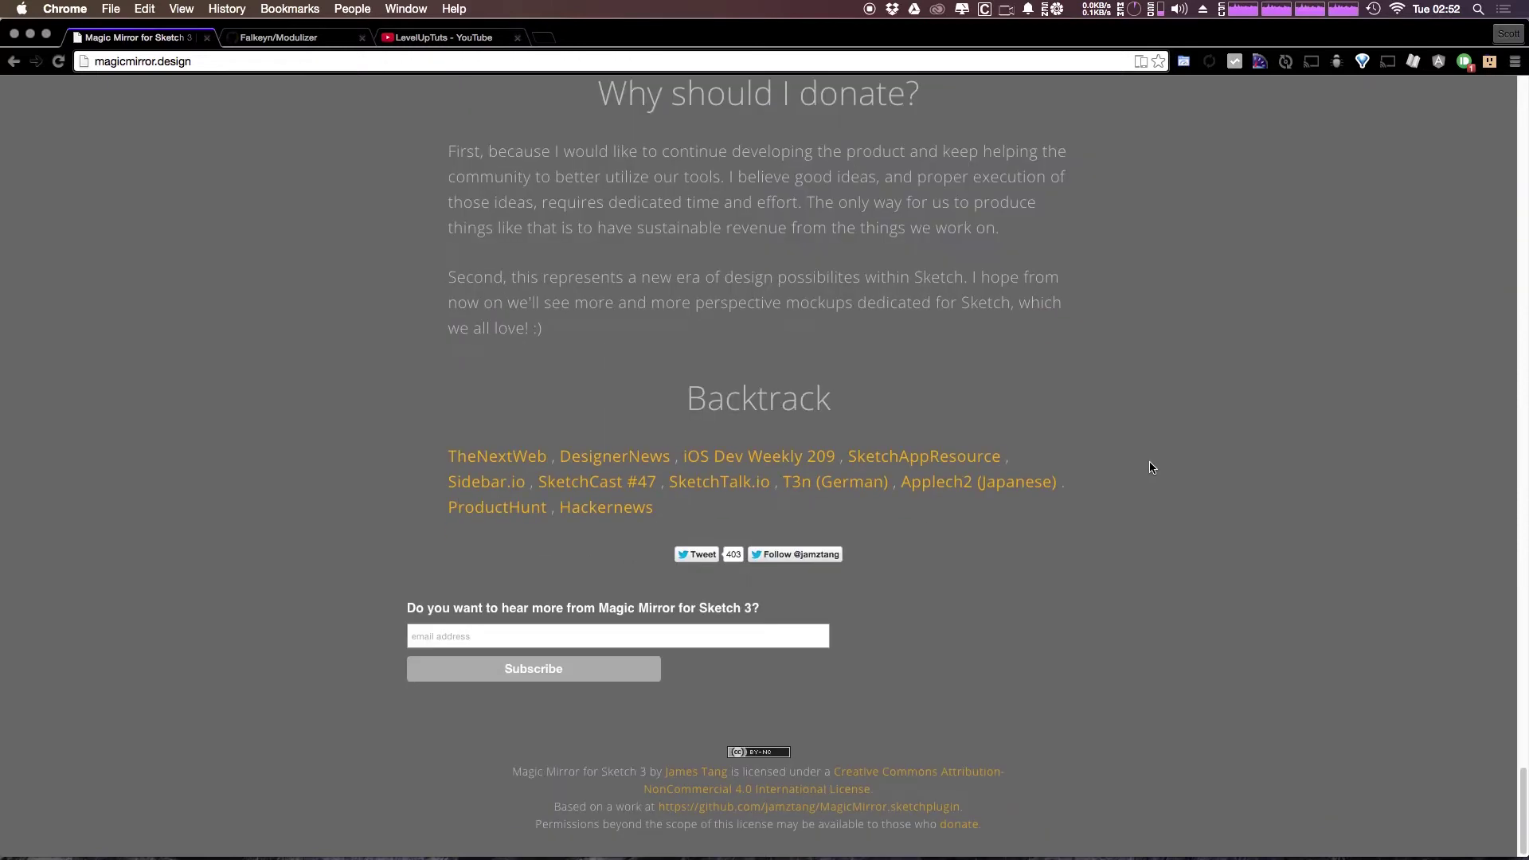
pyautogui.scroll(20, 1151, 469)
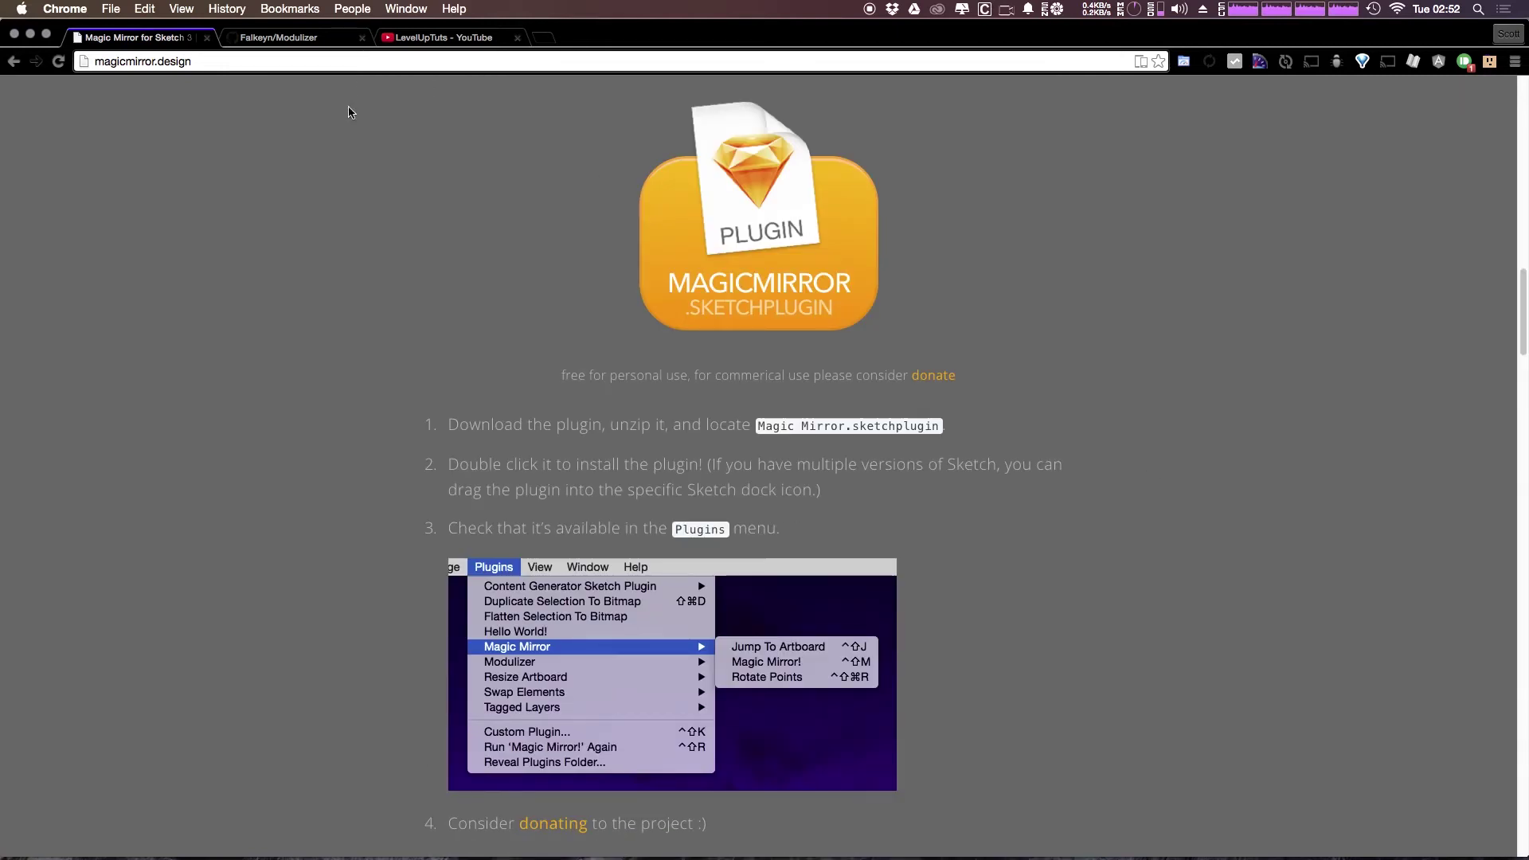
pyautogui.press('super+Tab')
pyautogui.press('super+Tab')
pyautogui.press('super+Tab')
pyautogui.press('super+Tab')
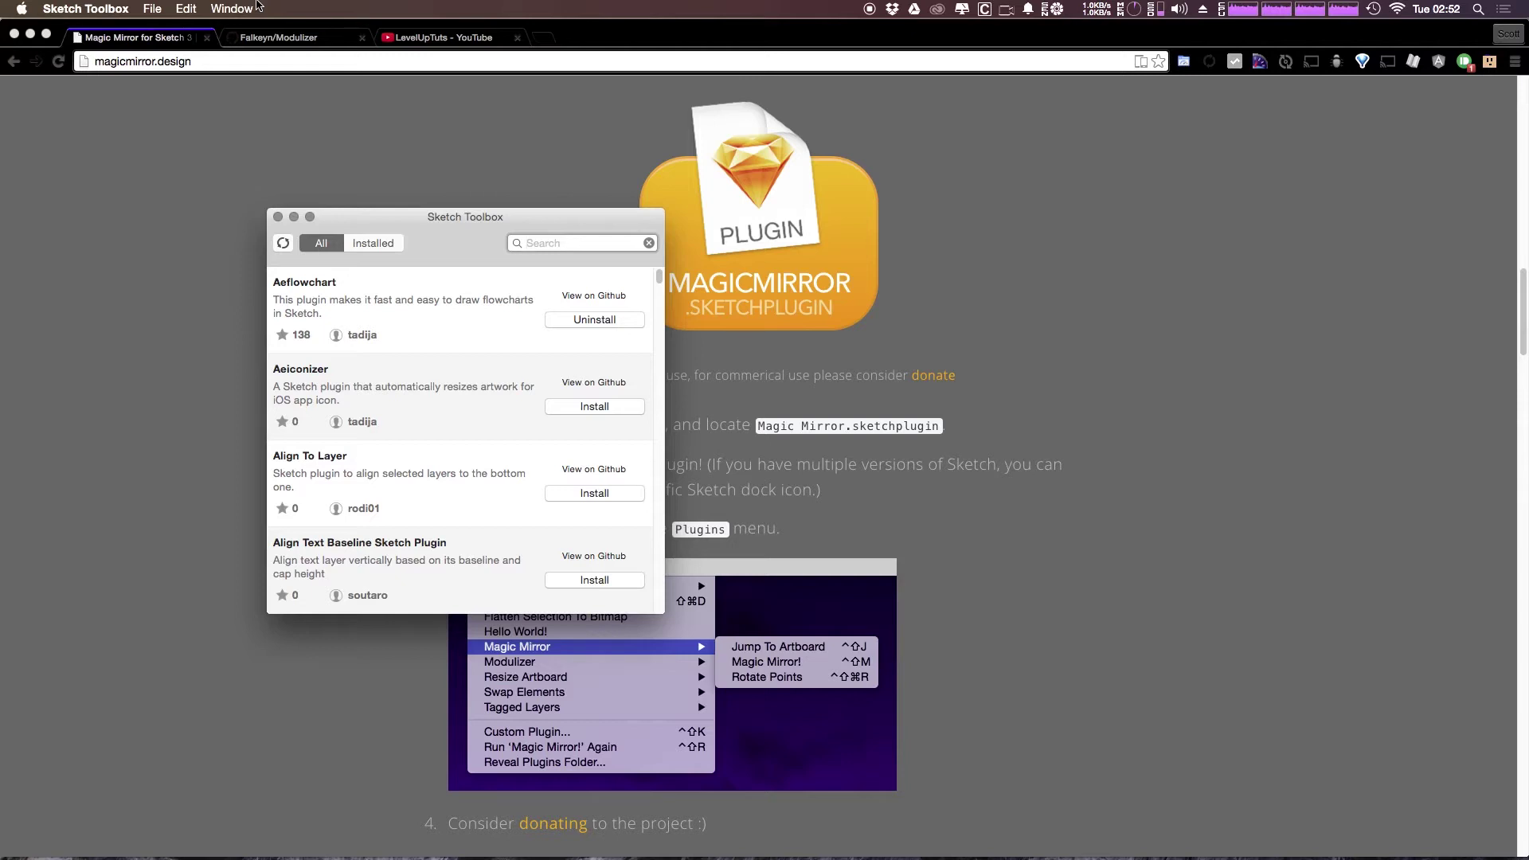
# Search Sketch Toolbox for 'mag' and install Magicmirror.Sketchplugin
pyautogui.write('magic')
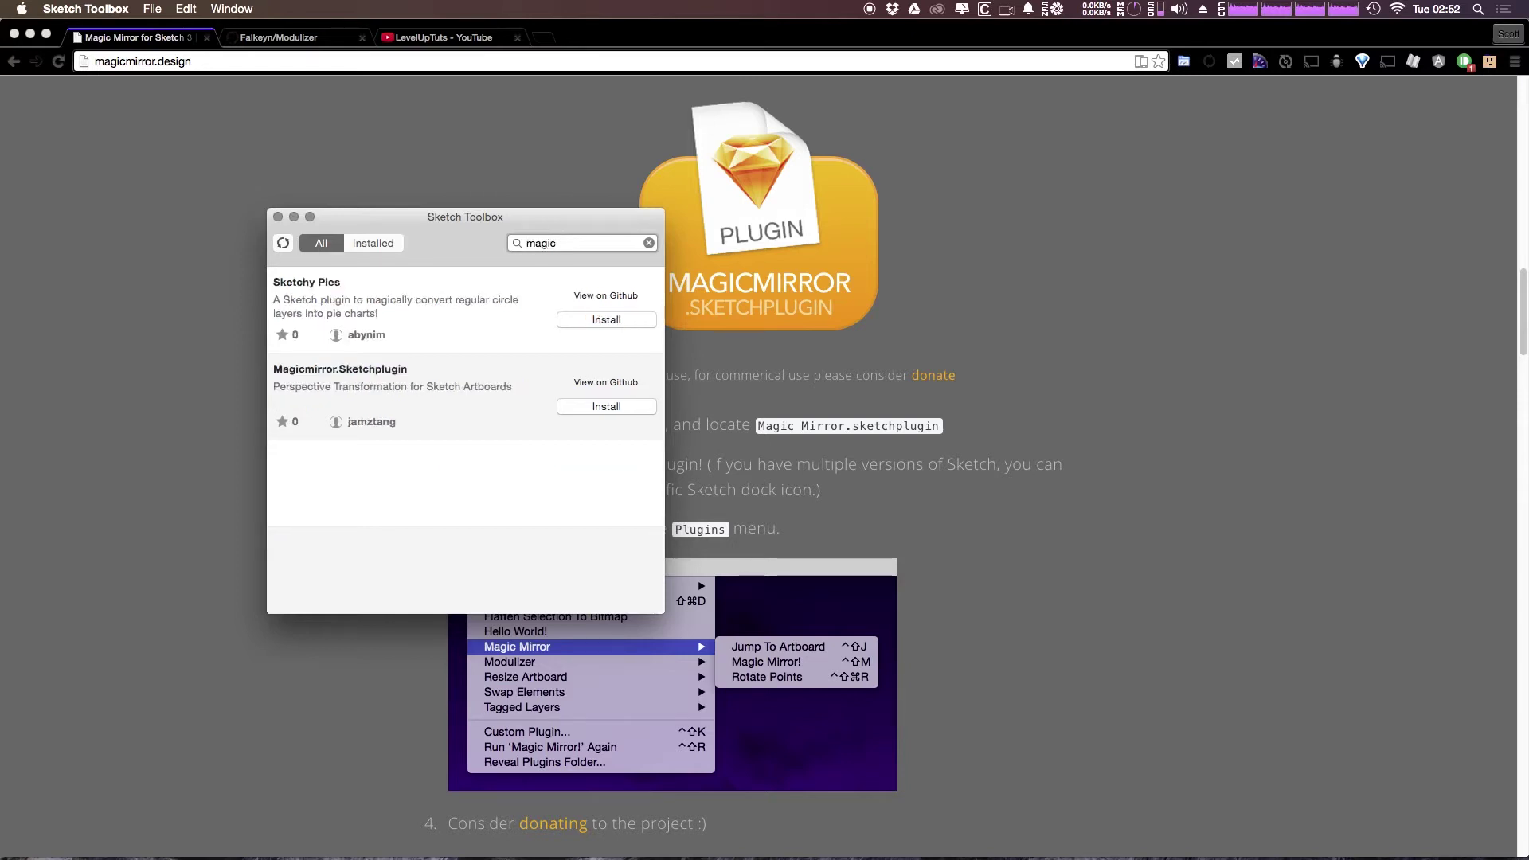
pyautogui.click(596, 406)
pyautogui.press('super+Tab')
pyautogui.press('super+Tab')
pyautogui.press('super+Tab')
pyautogui.press('super+Tab')
pyautogui.press('super+Tab')
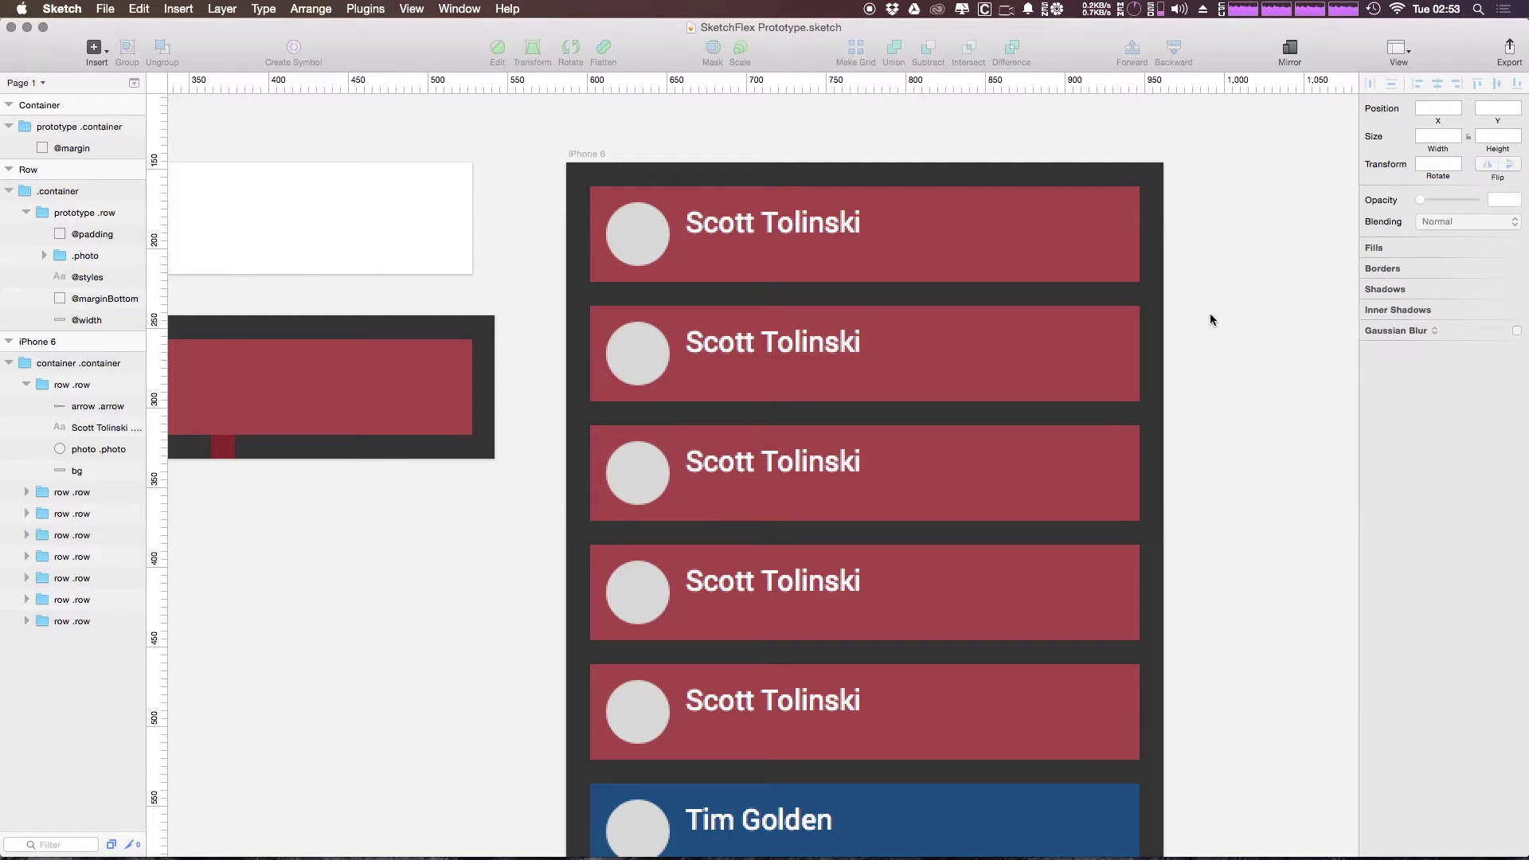
# Zoom out and draw a 698 × 525 artboard, Artboard 4, right of iPhone 6
pyautogui.press('super+minus')
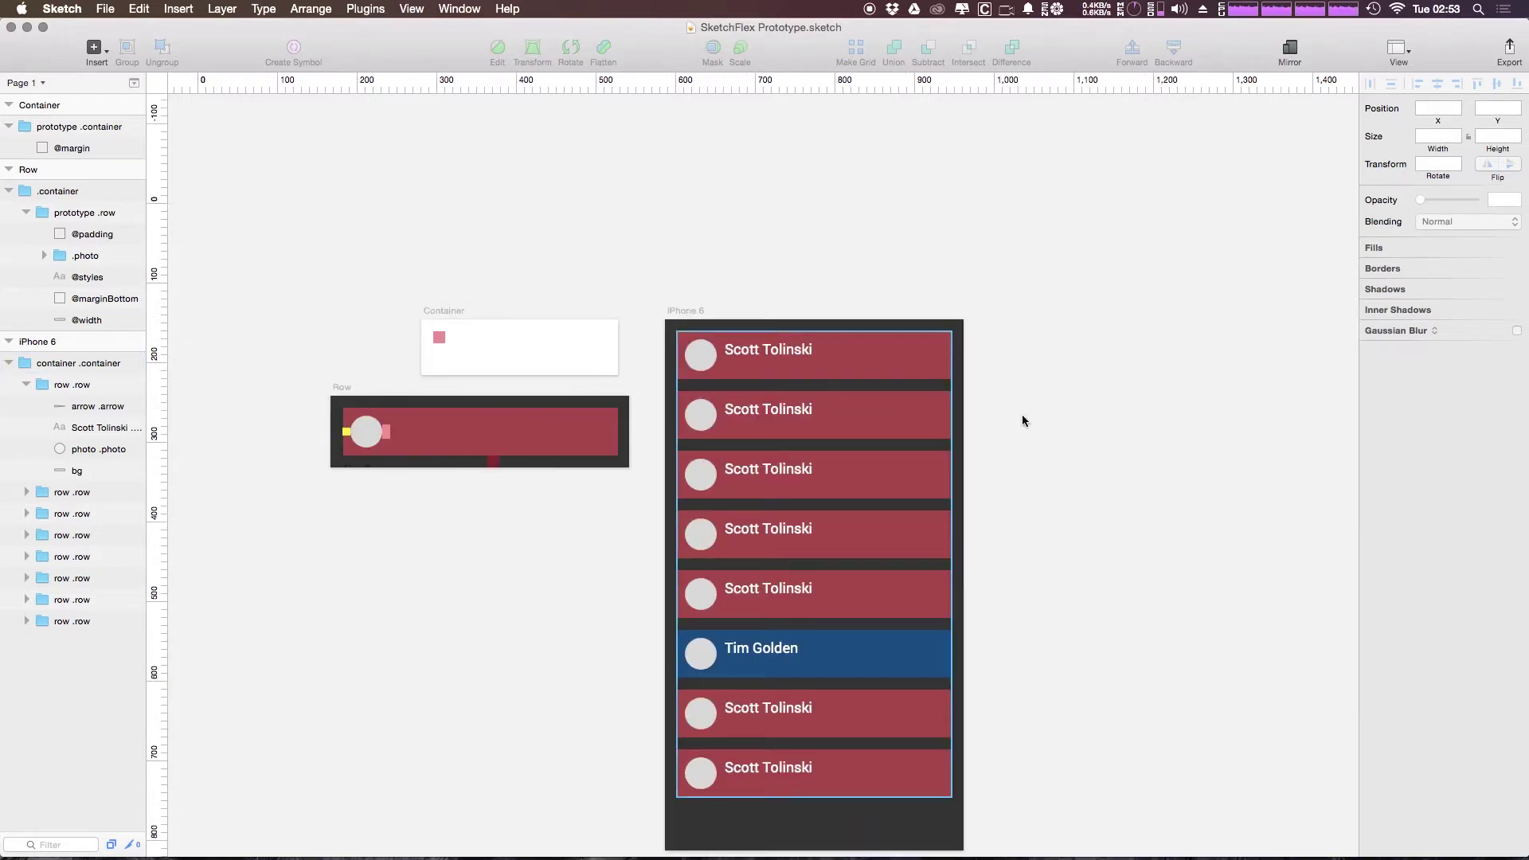
pyautogui.scroll(-2, 1027, 426)
pyautogui.click(677, 288)
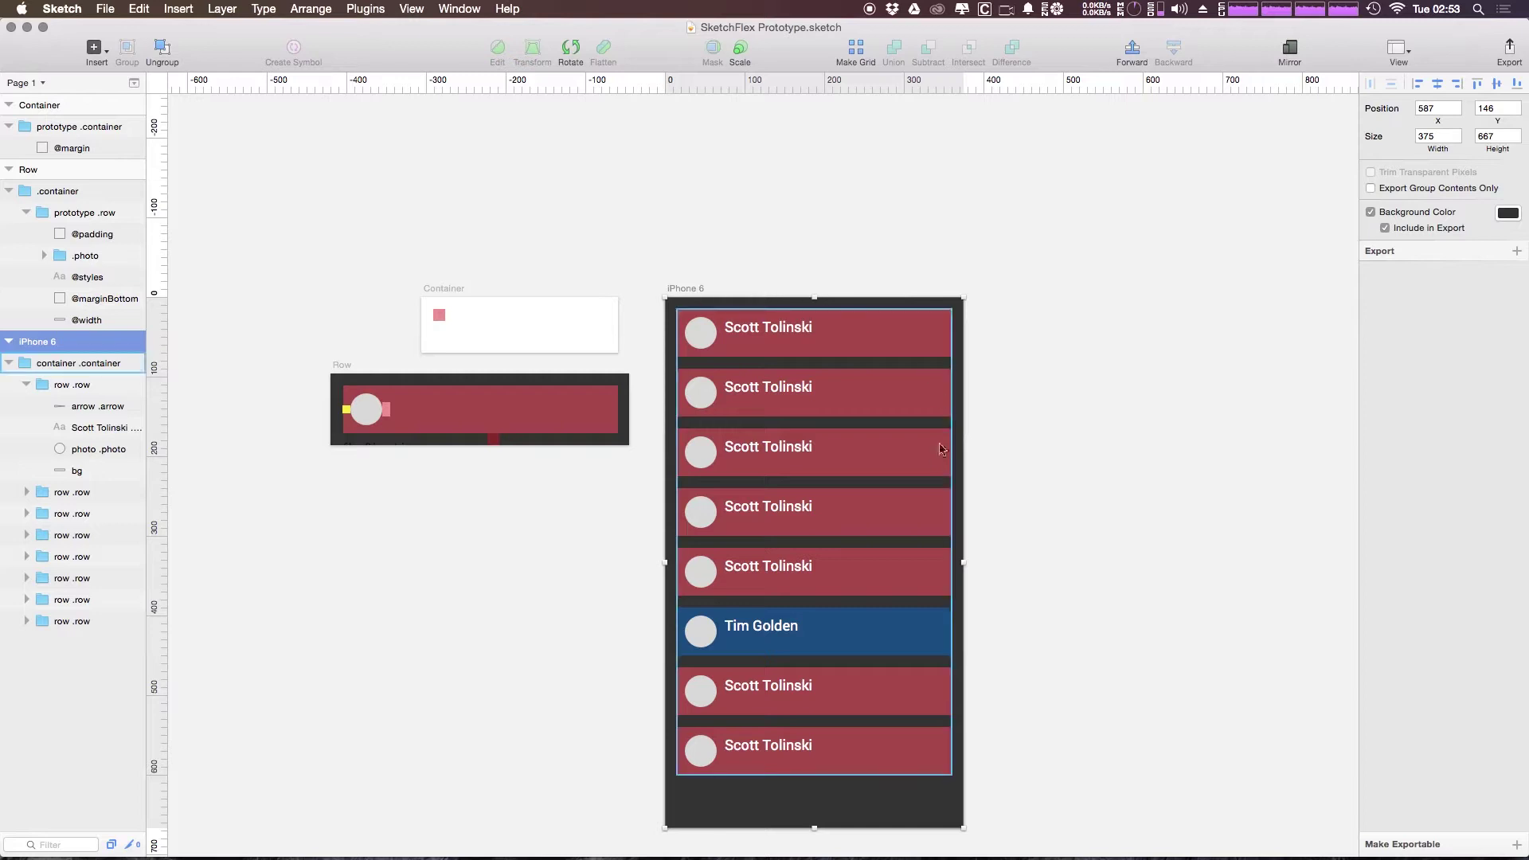
pyautogui.moveTo(1185, 392); pyautogui.dragTo(864, 329)
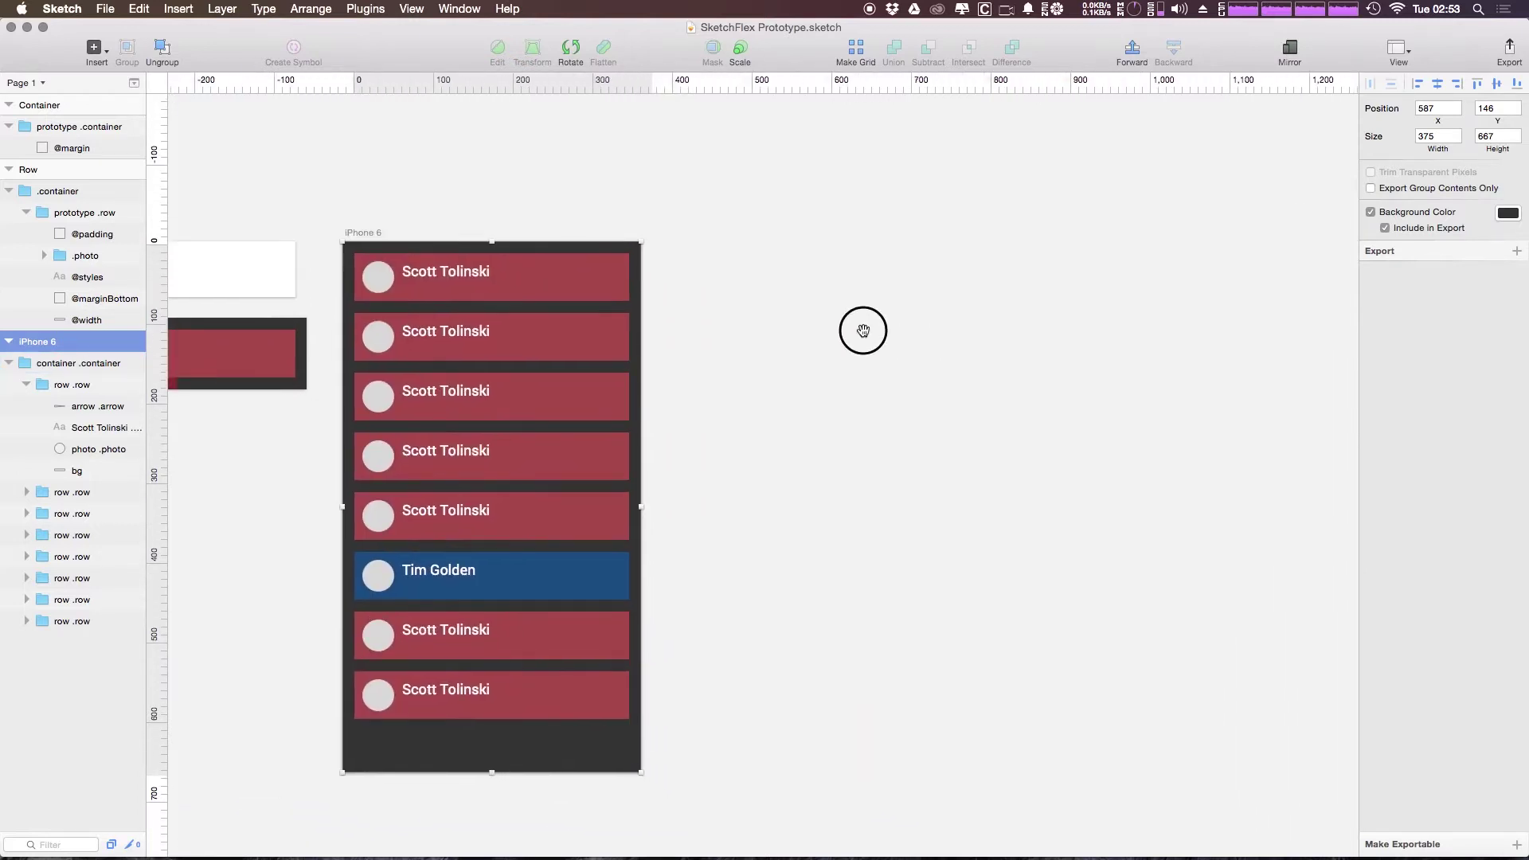
pyautogui.click(860, 333)
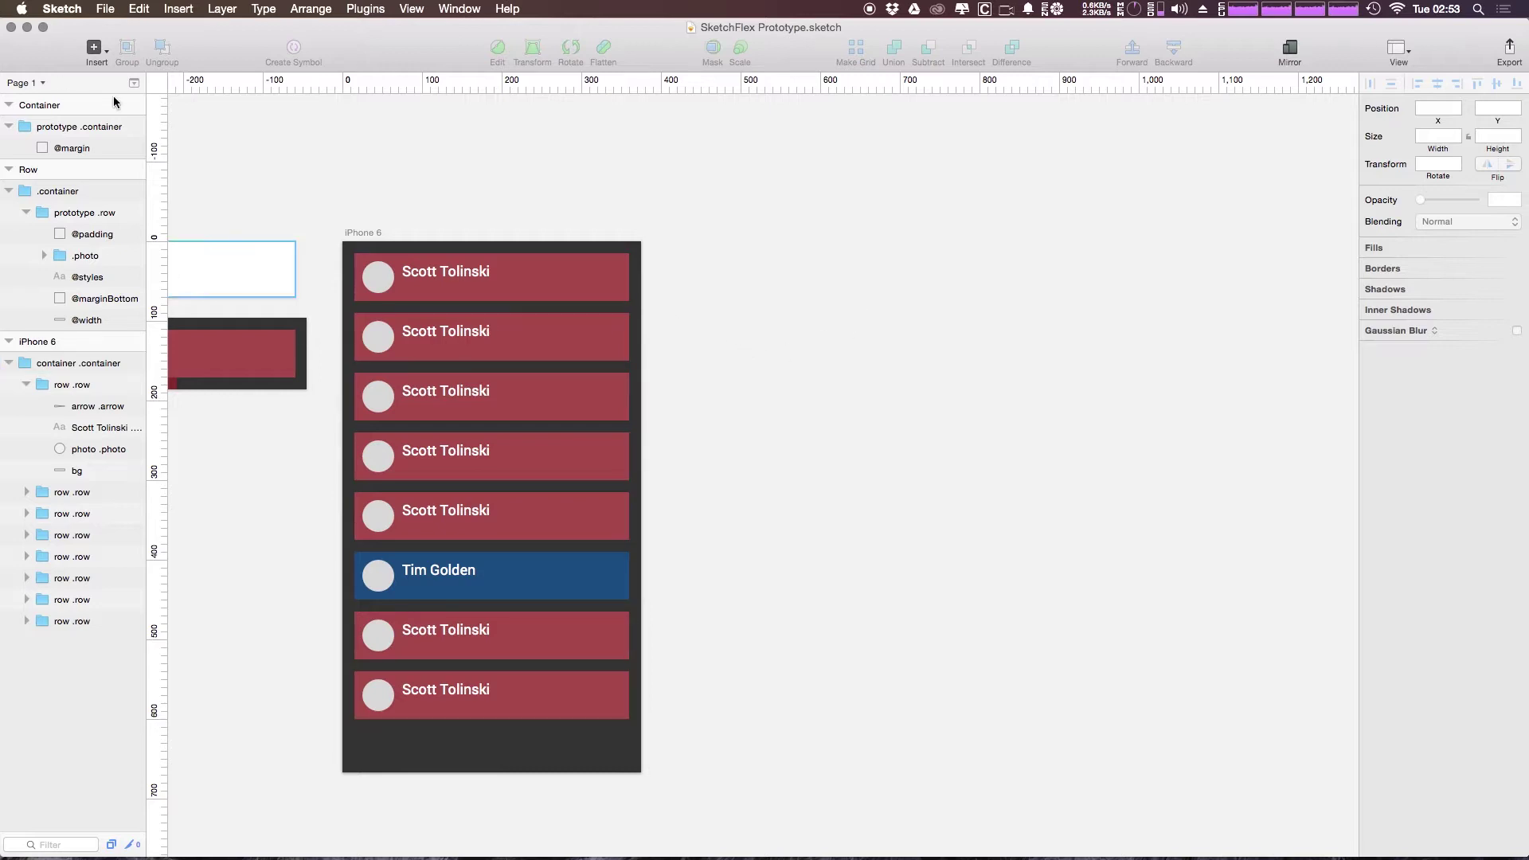
pyautogui.press('a')
pyautogui.moveTo(750, 218); pyautogui.dragTo(1298, 639)
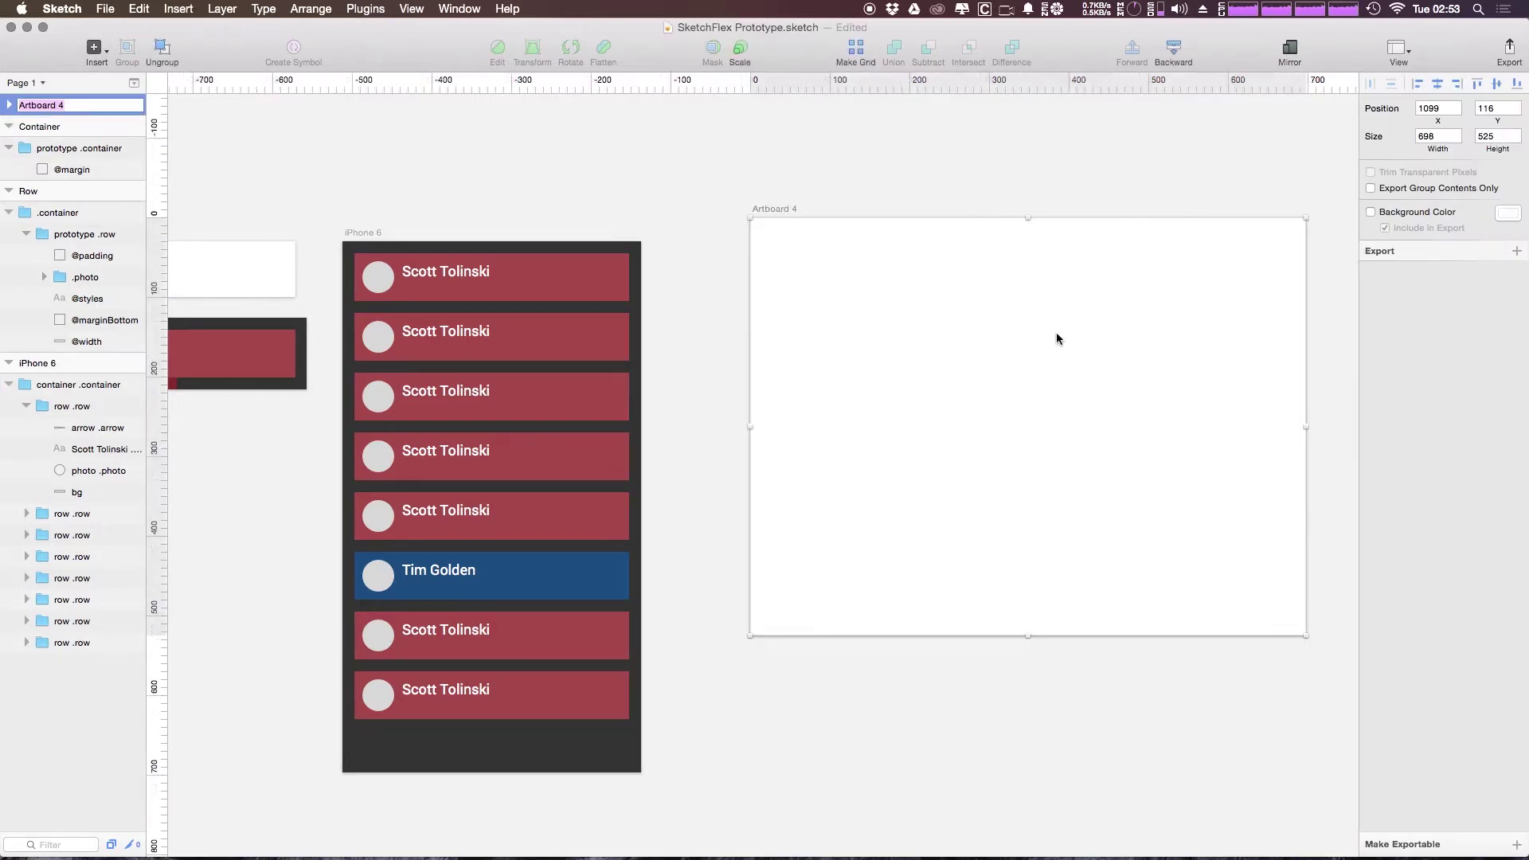
# Draw a closed four-corner vector path, Path 1, on Artboard 4
pyautogui.click(94, 48)
pyautogui.click(140, 73)
pyautogui.click(846, 265)
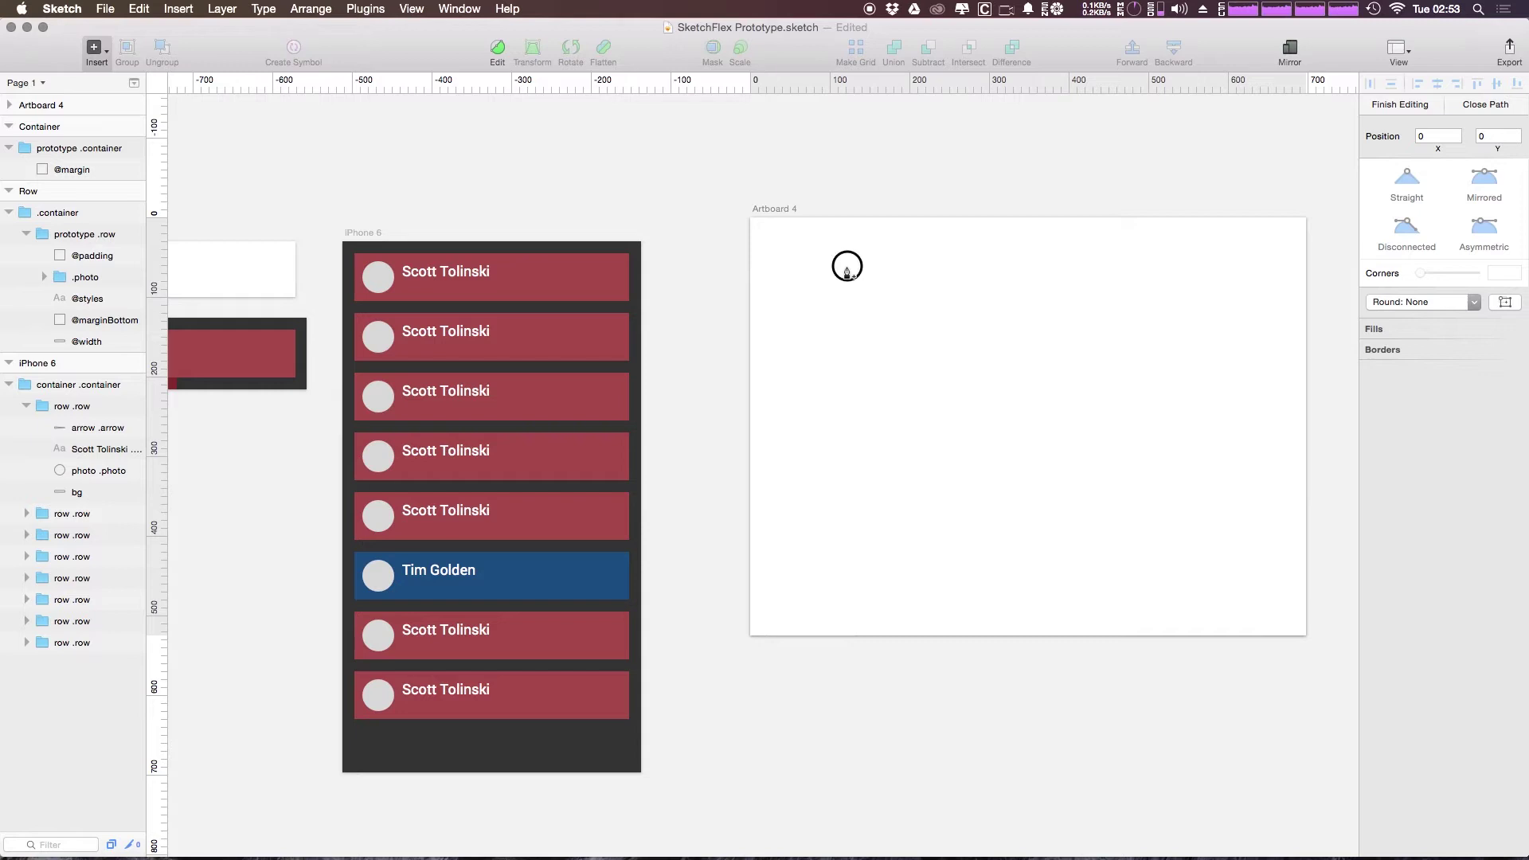
pyautogui.click(1009, 243)
pyautogui.click(963, 423)
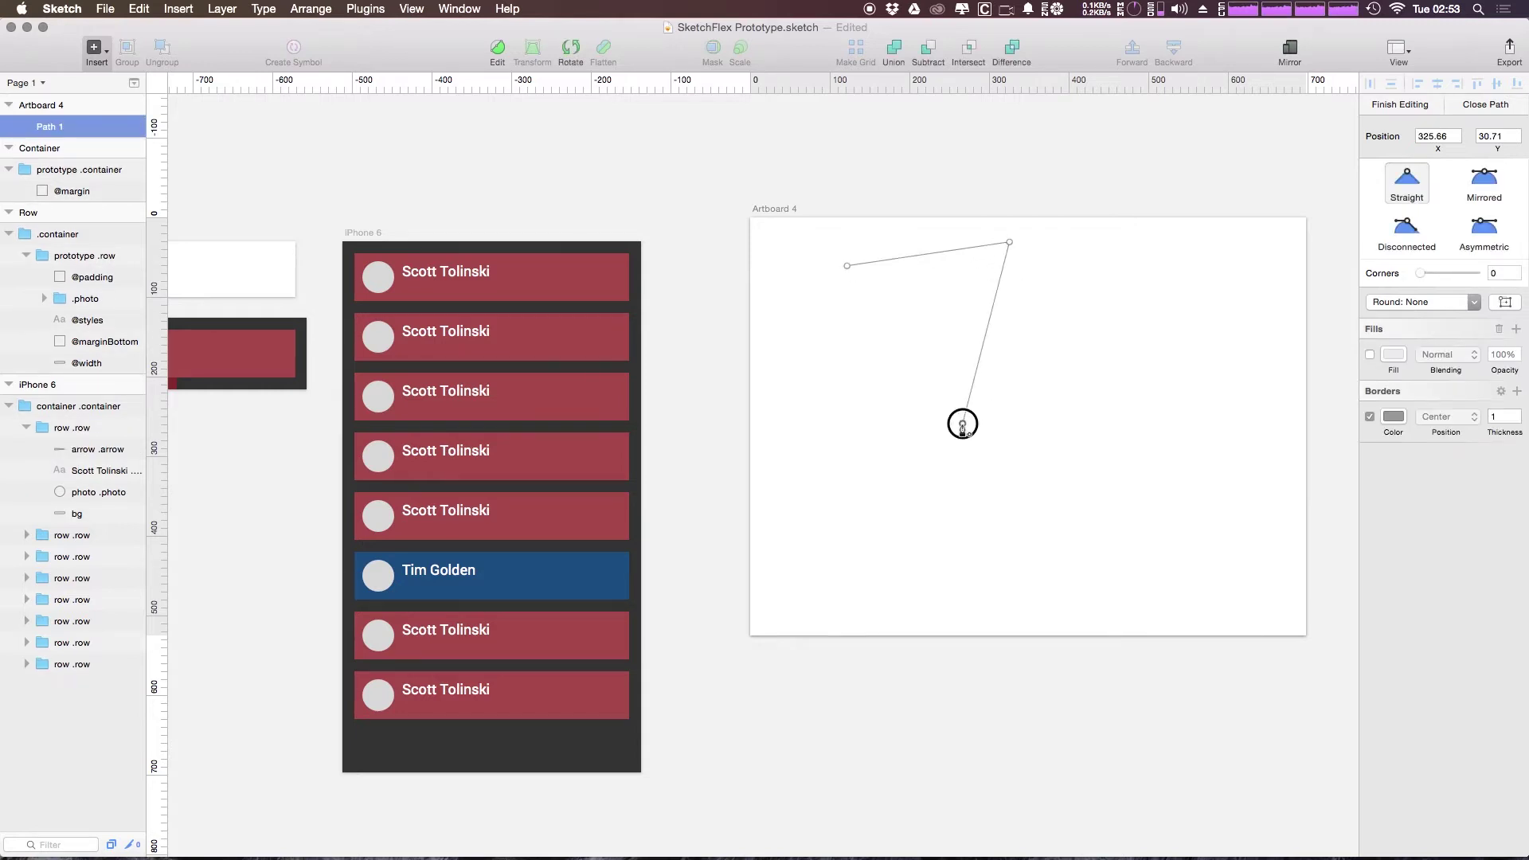
pyautogui.click(814, 468)
pyautogui.click(845, 268)
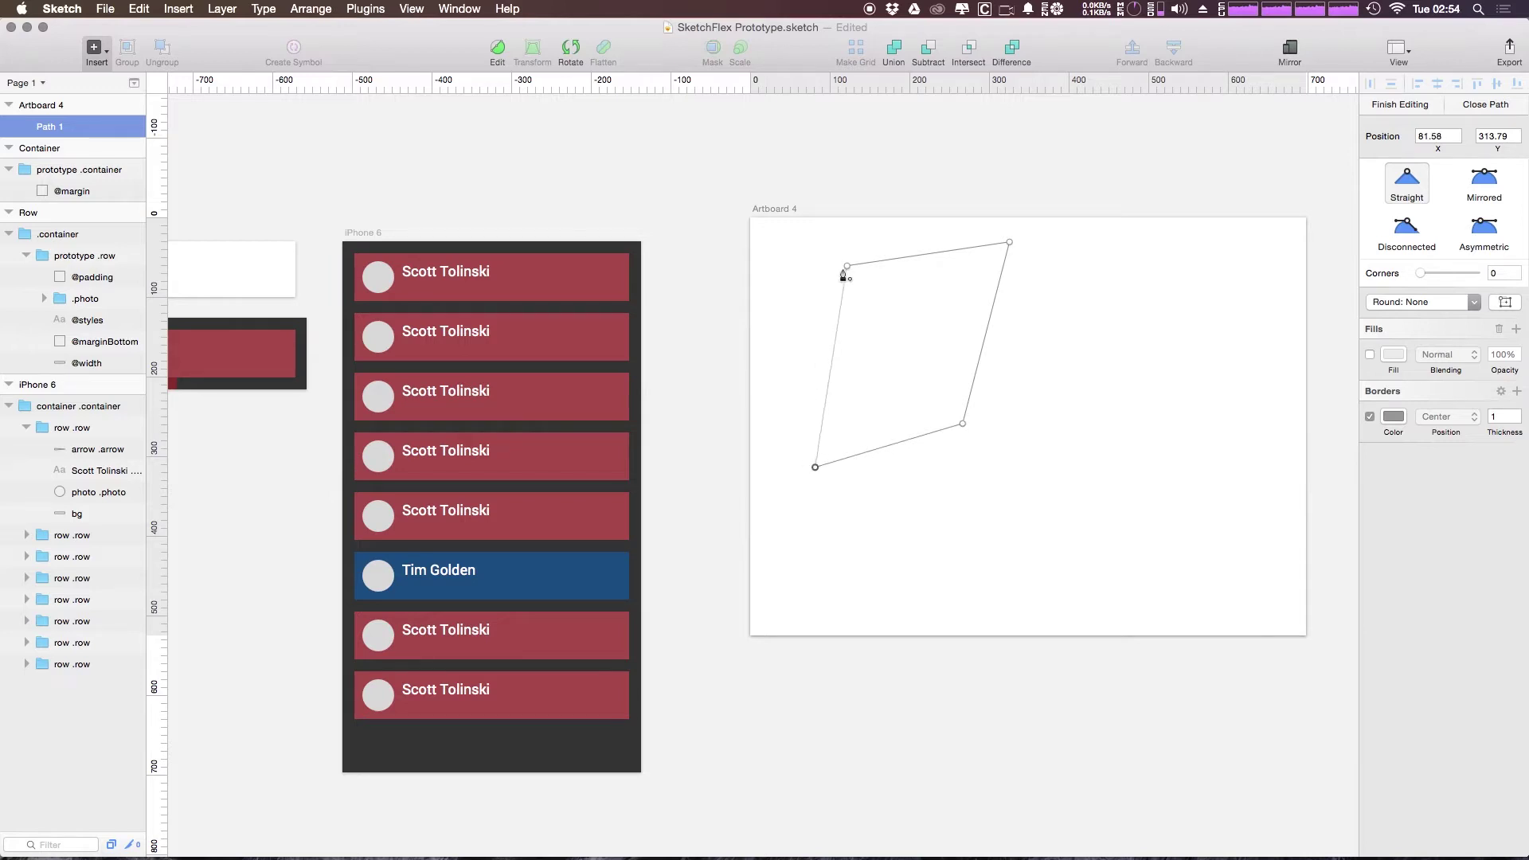
# Move the quadrilateral right and down to position 225.58, 88.71
pyautogui.click(926, 358)
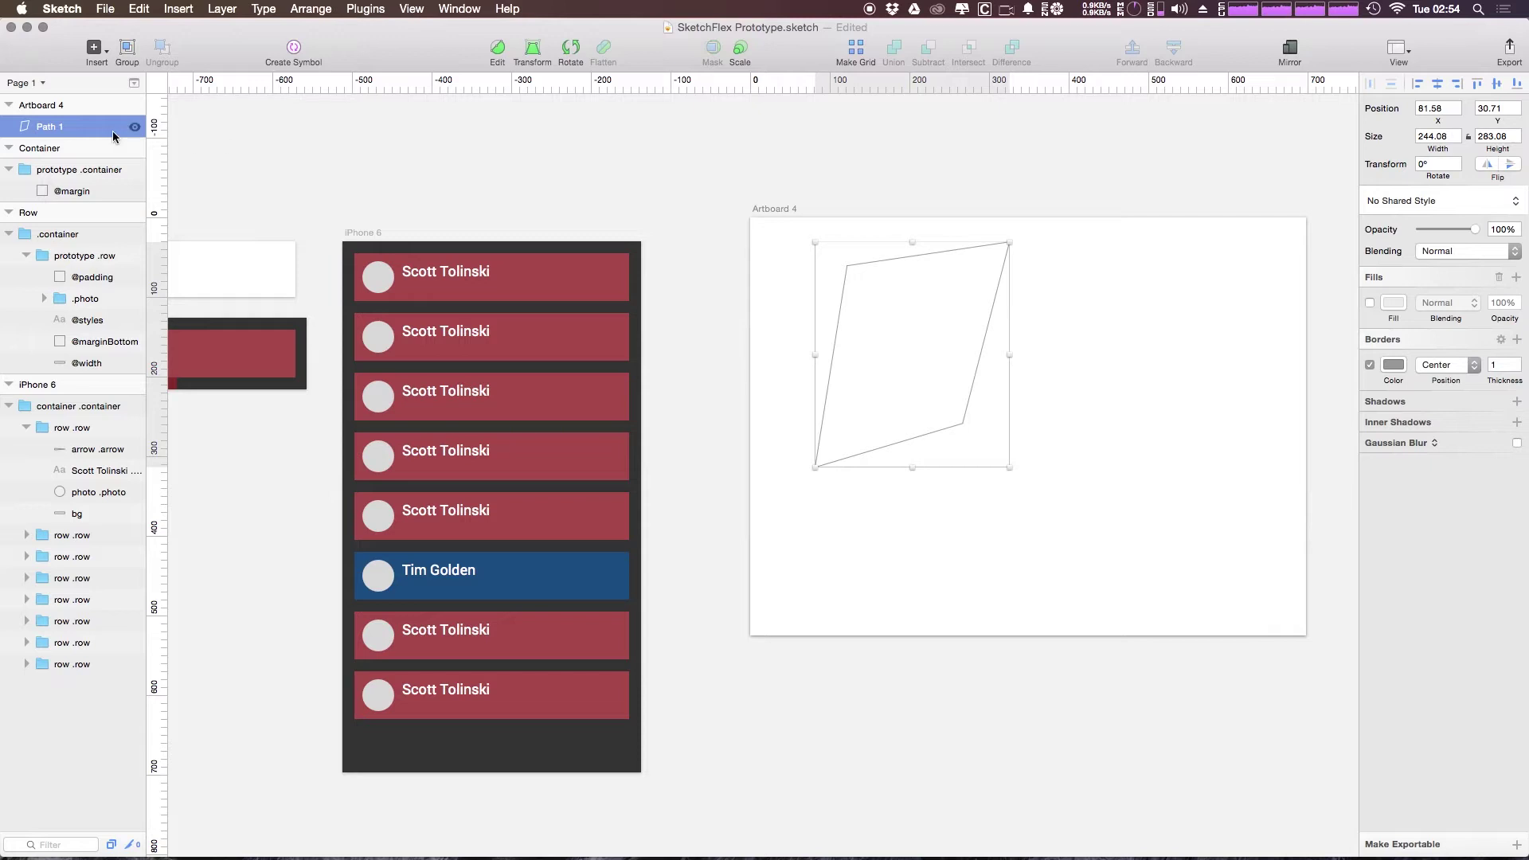
pyautogui.moveTo(873, 274); pyautogui.dragTo(972, 304)
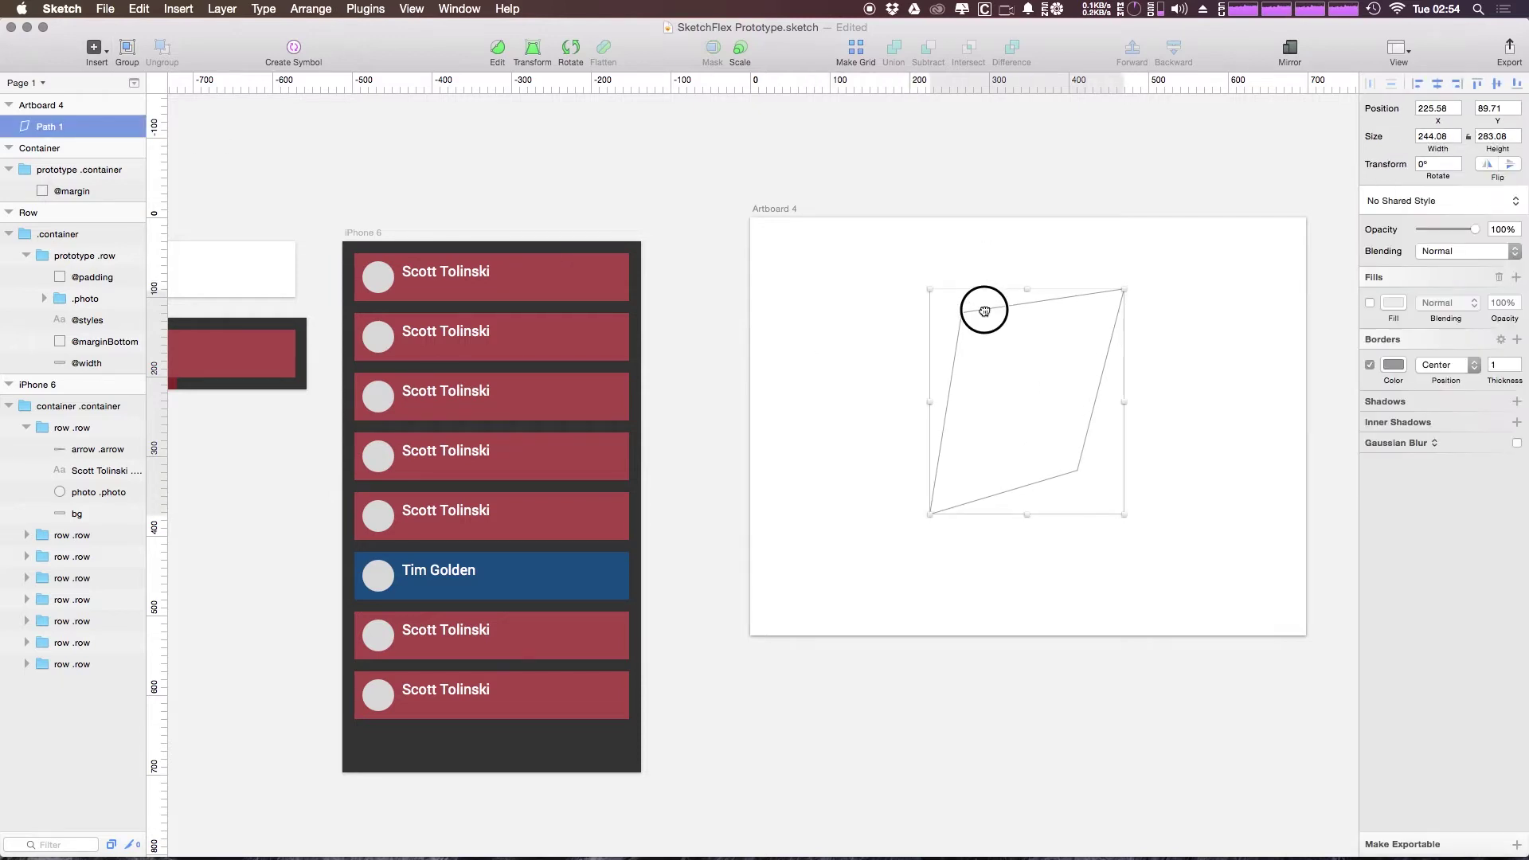
pyautogui.moveTo(985, 311); pyautogui.dragTo(985, 309)
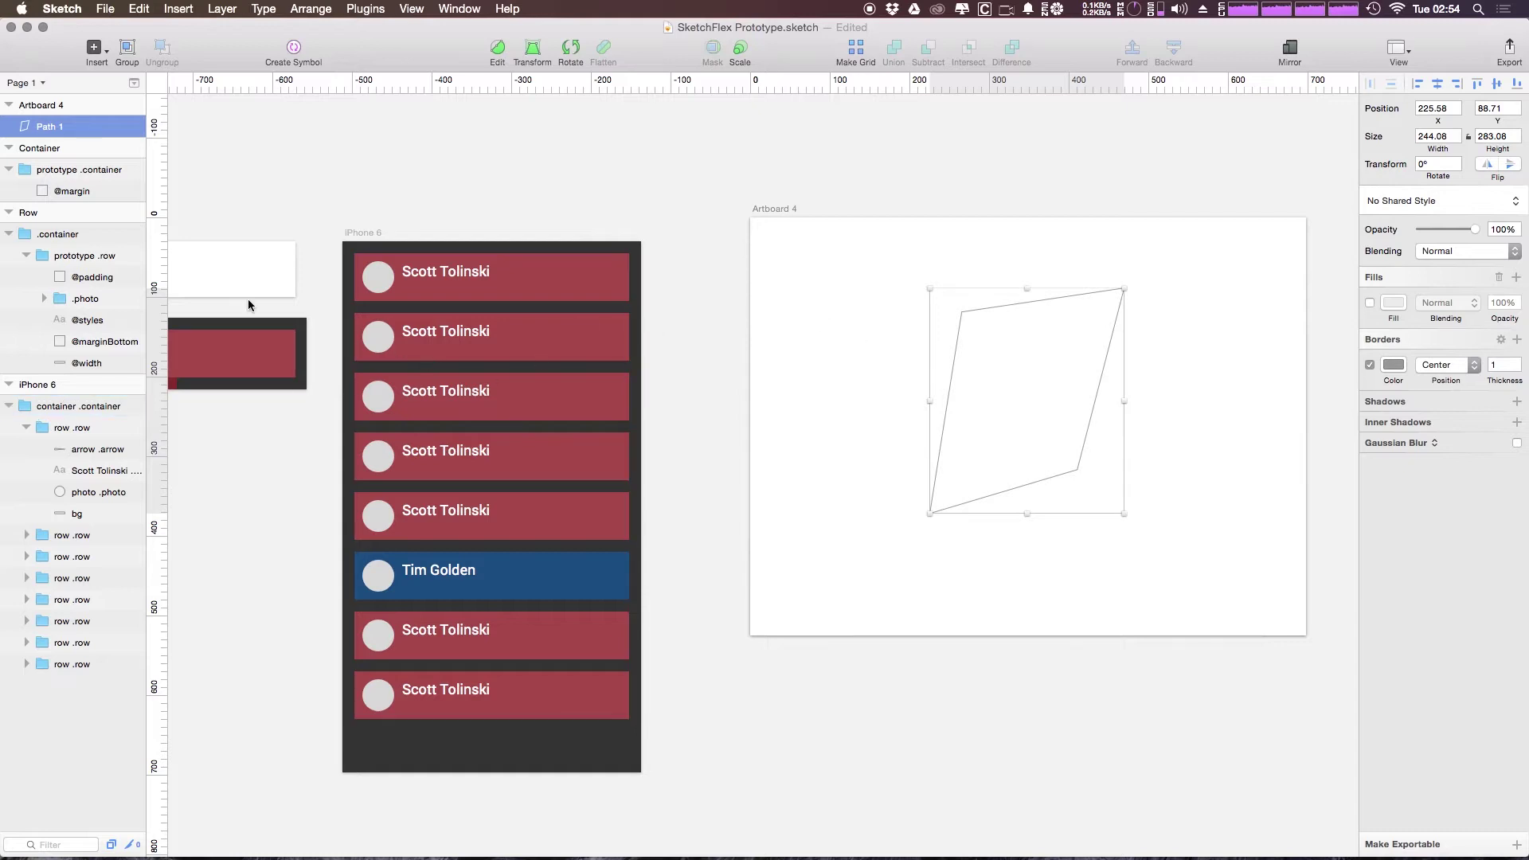
# Rename the iPhone 6 artboard to PhoneLayout
pyautogui.click(358, 233)
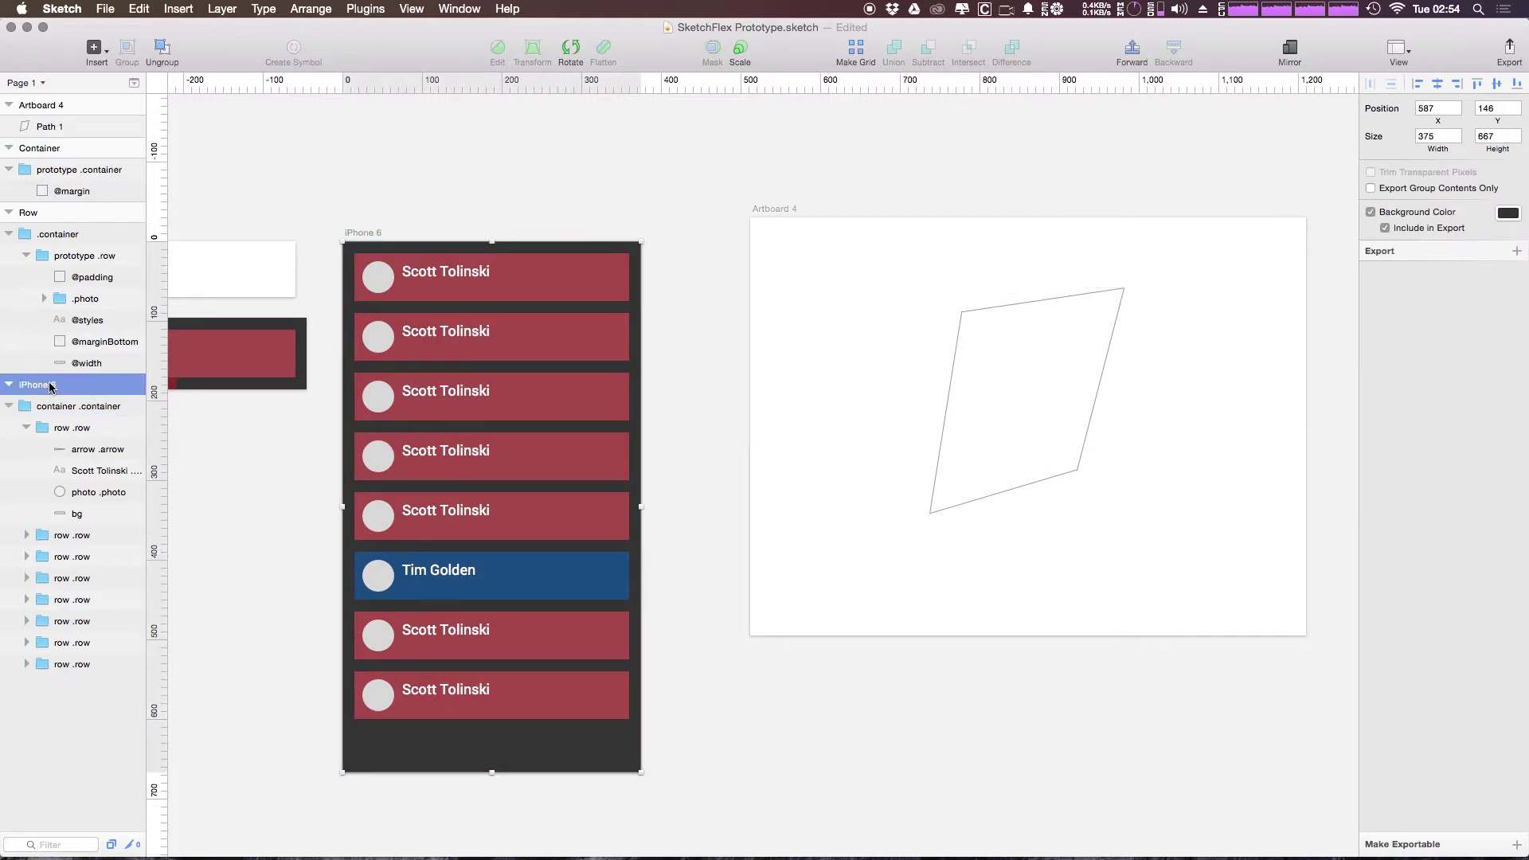
pyautogui.doubleClick(50, 384)
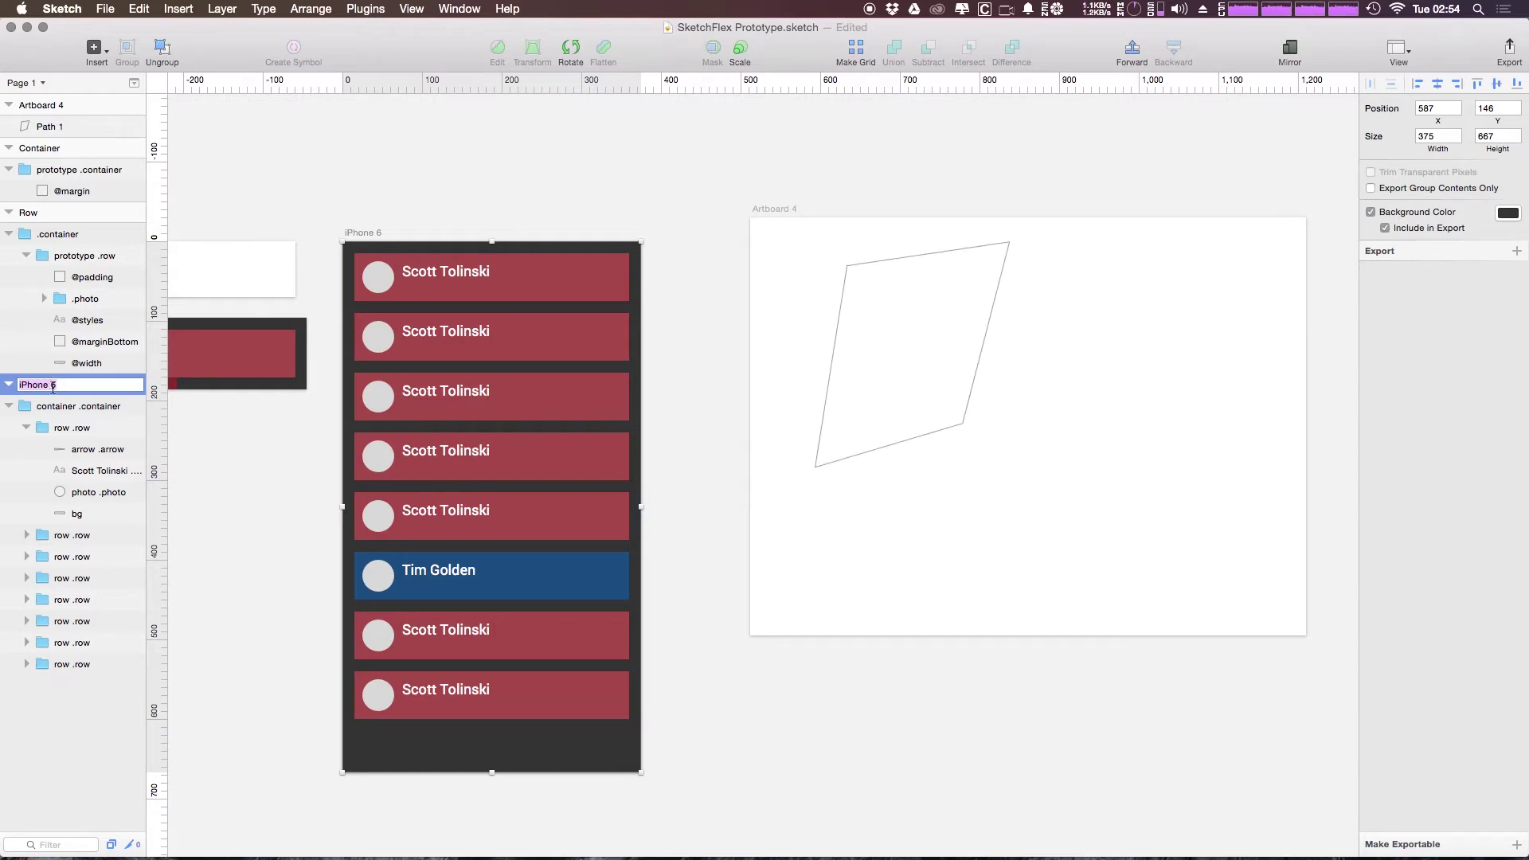
pyautogui.write('PhoneLayout')
pyautogui.press('super+a')
pyautogui.press('super+c')
pyautogui.press('Return')
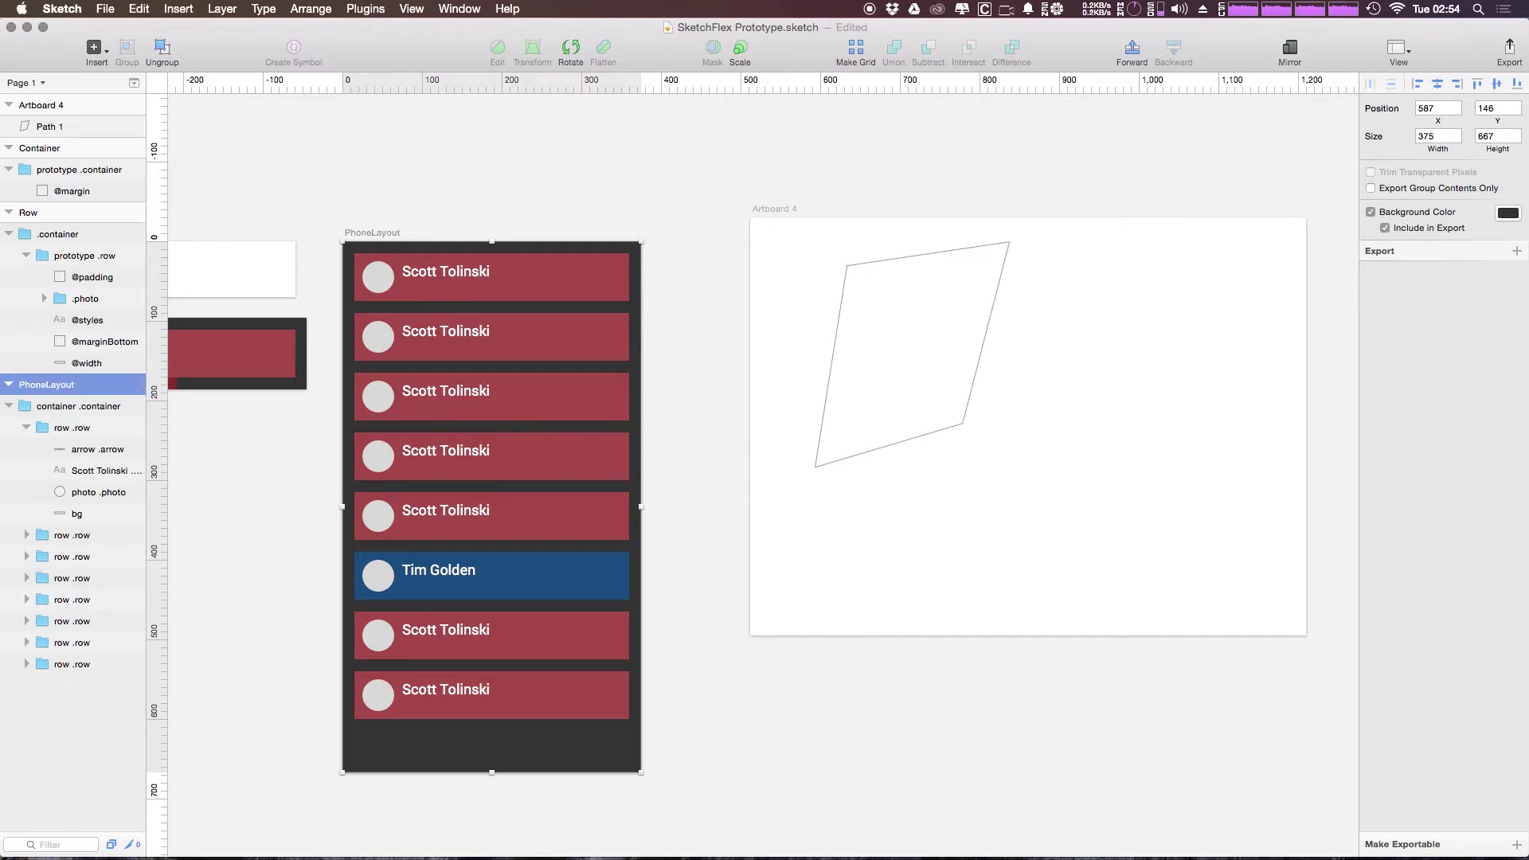
# Paste PhoneLayout as the new name of the Path 1 shape layer
pyautogui.click(913, 419)
pyautogui.click(929, 433)
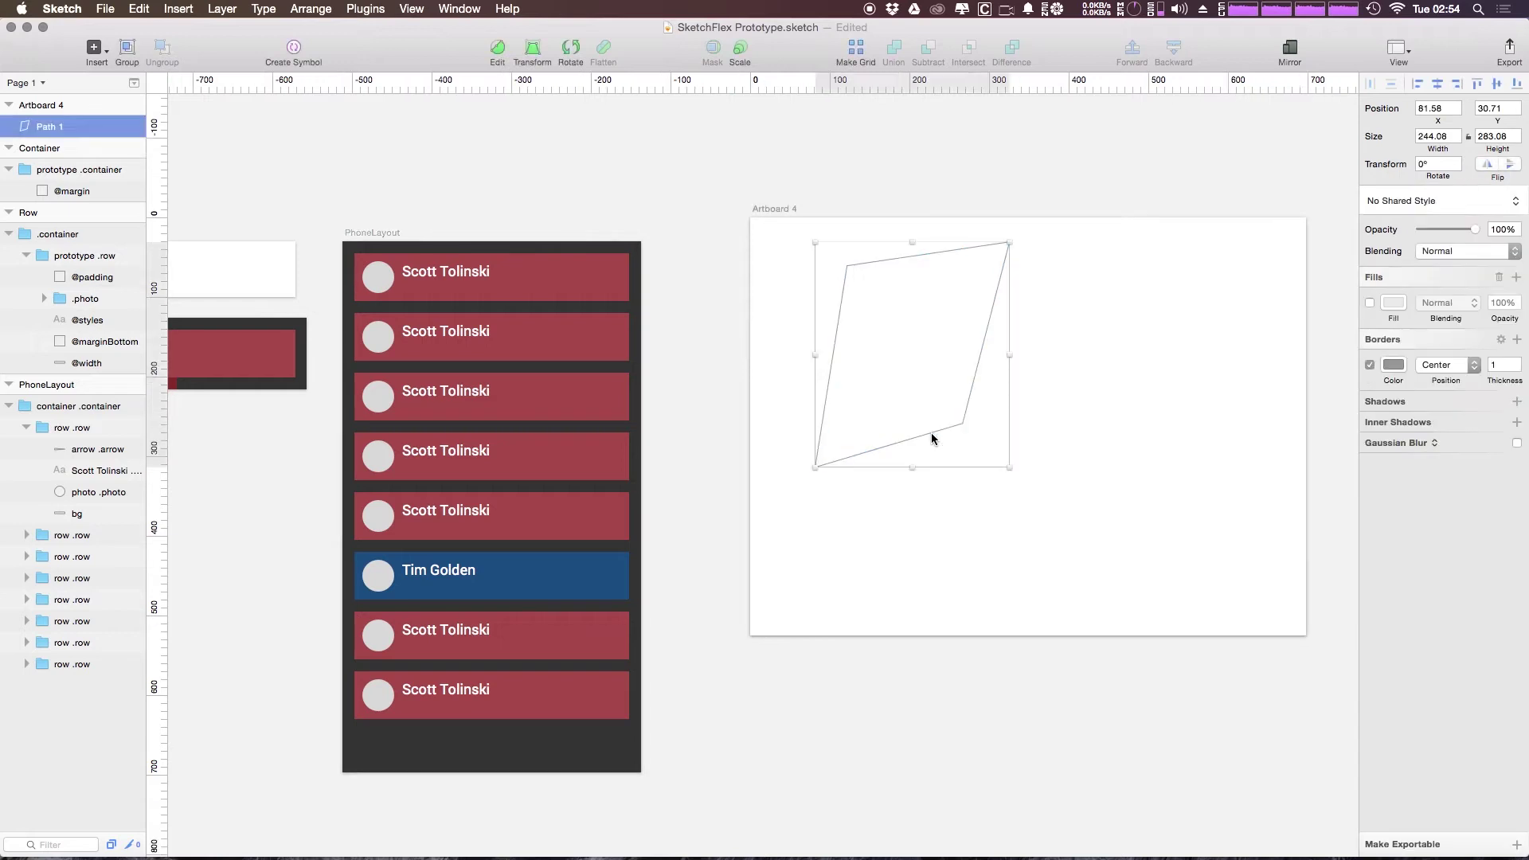
pyautogui.doubleClick(51, 130)
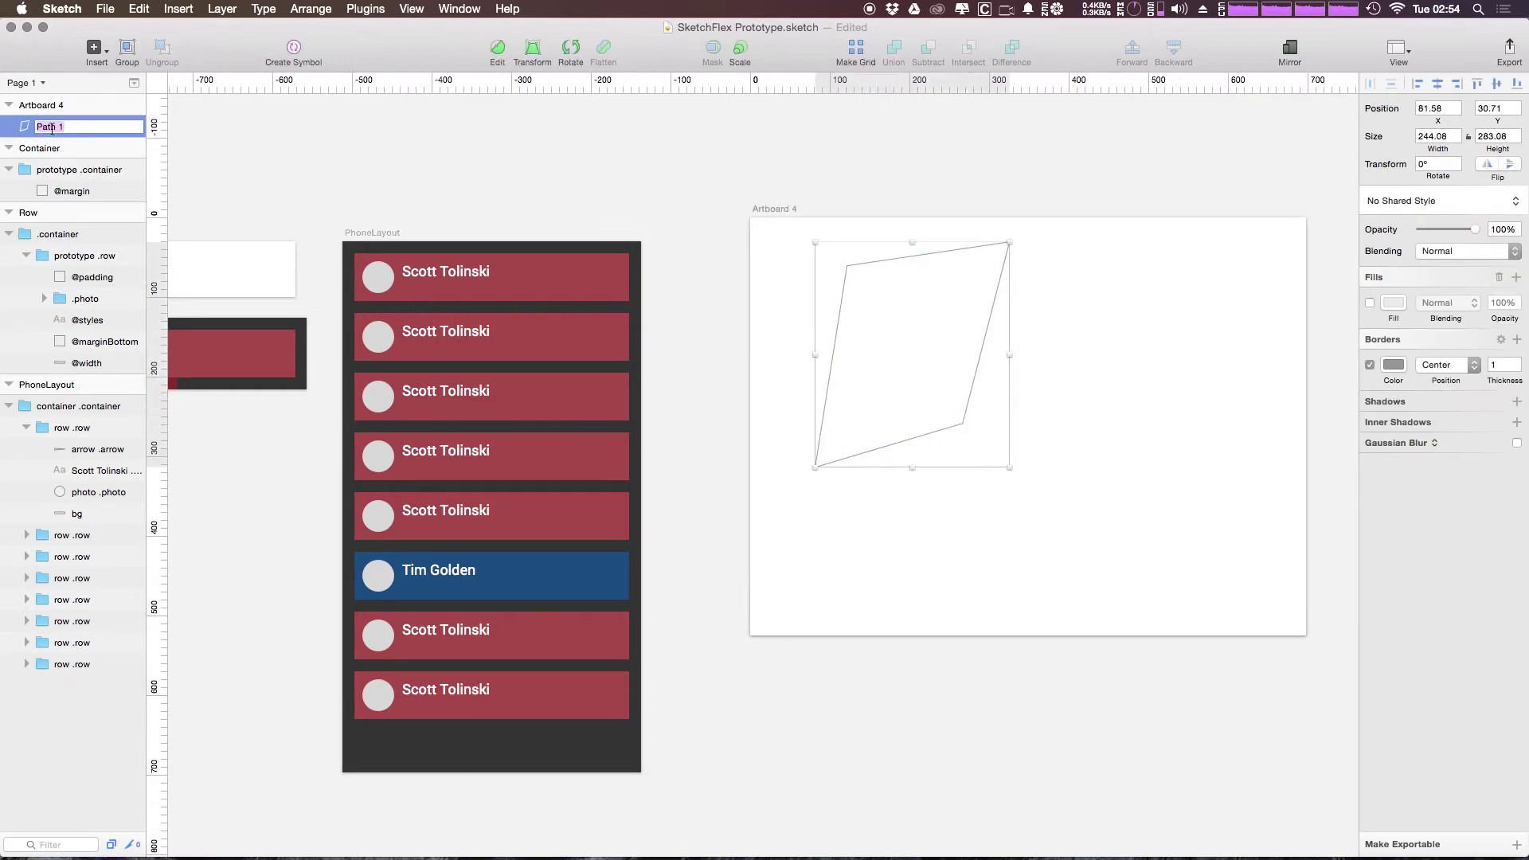
pyautogui.press('super+v')
# Commit the shape's PhoneLayout name and run Plugins > Magic Mirror > Magic Mirror!
pyautogui.click(226, 150)
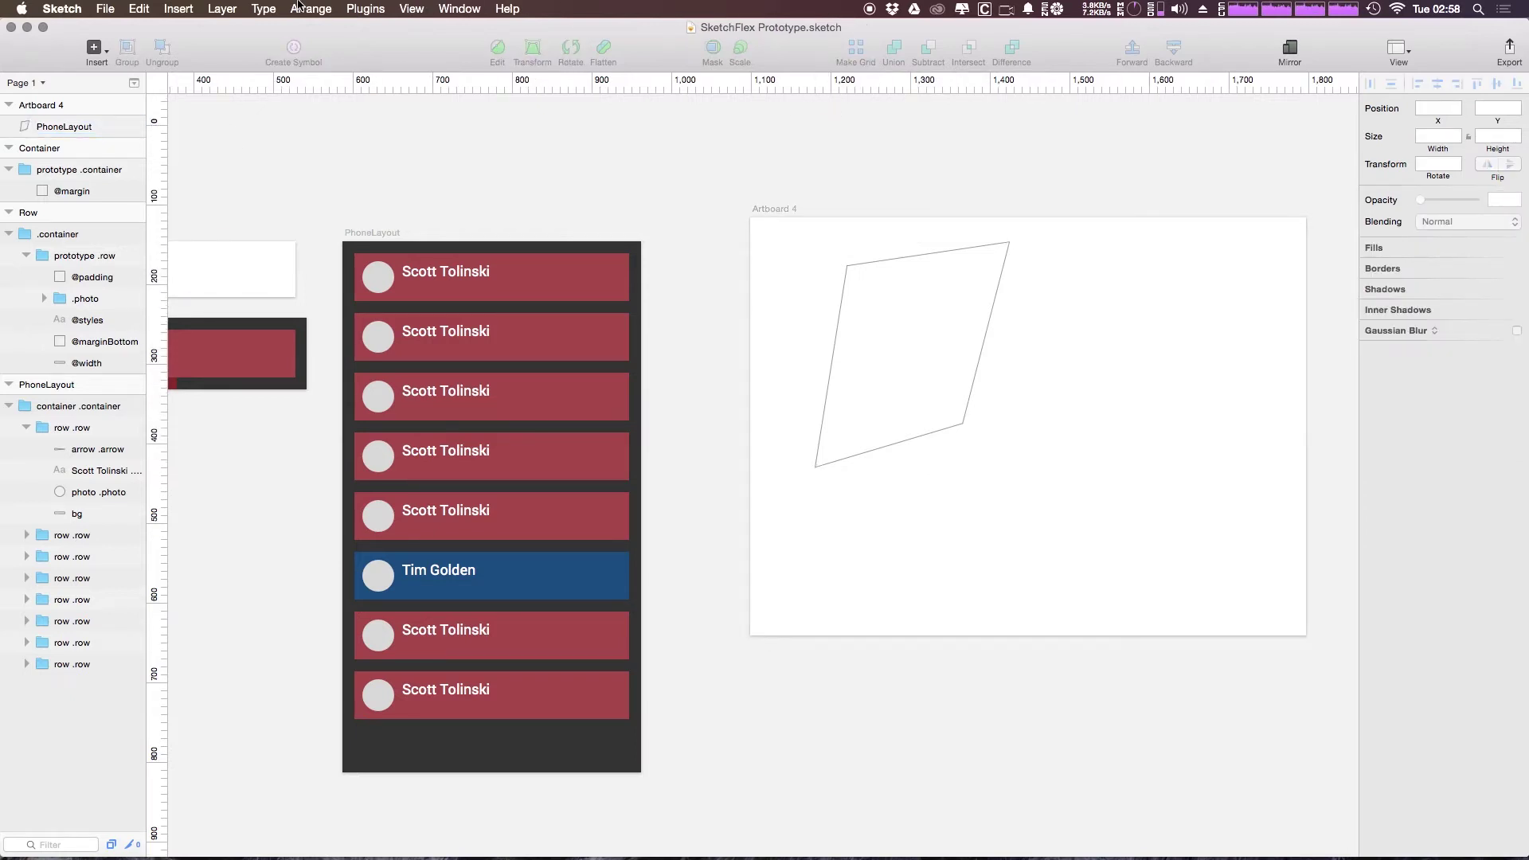
pyautogui.click(358, 9)
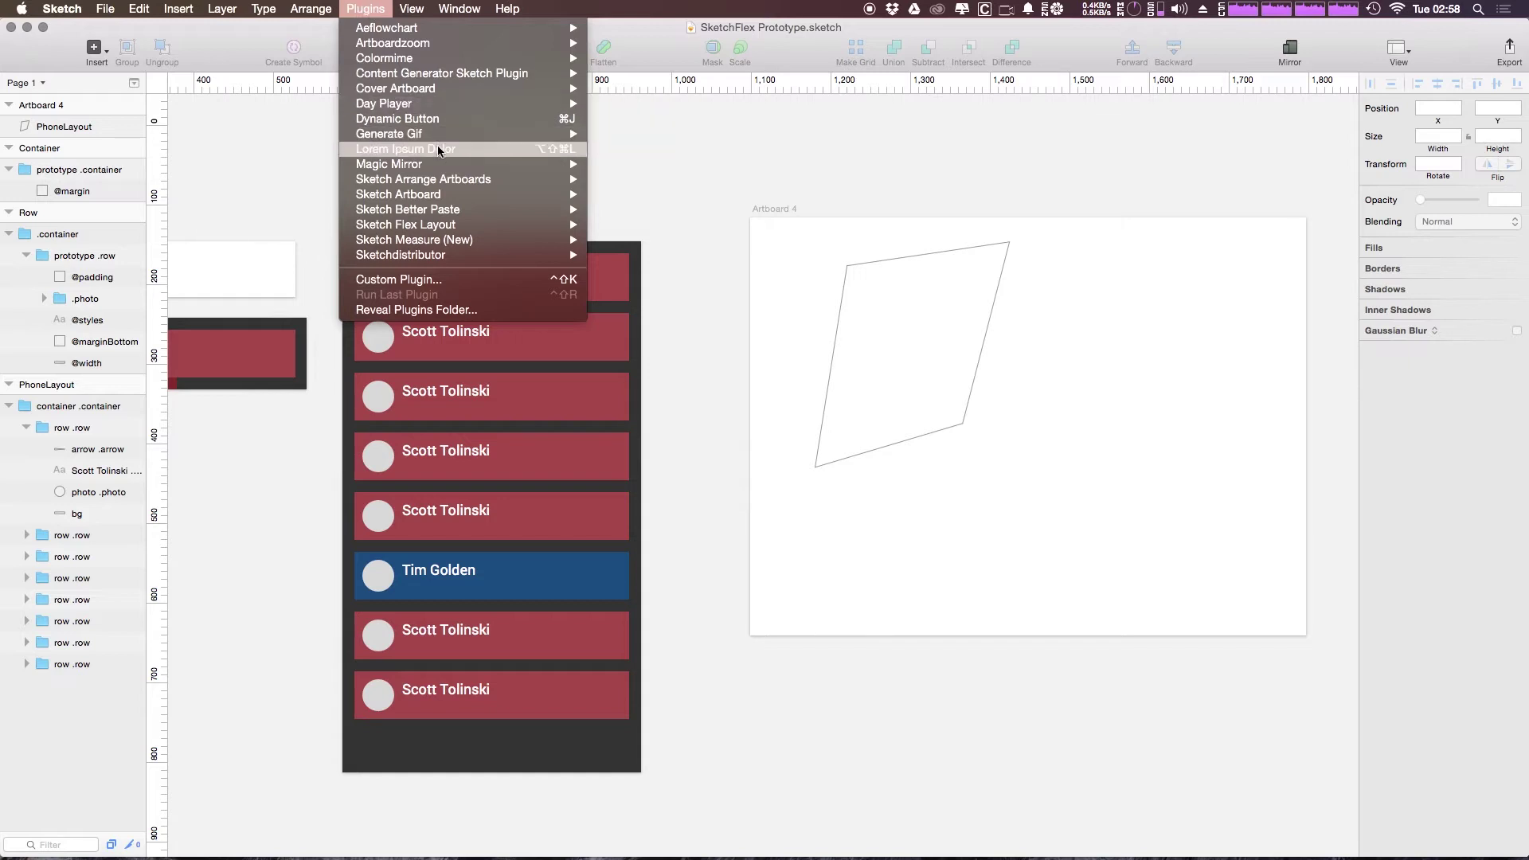
pyautogui.moveTo(435, 163)
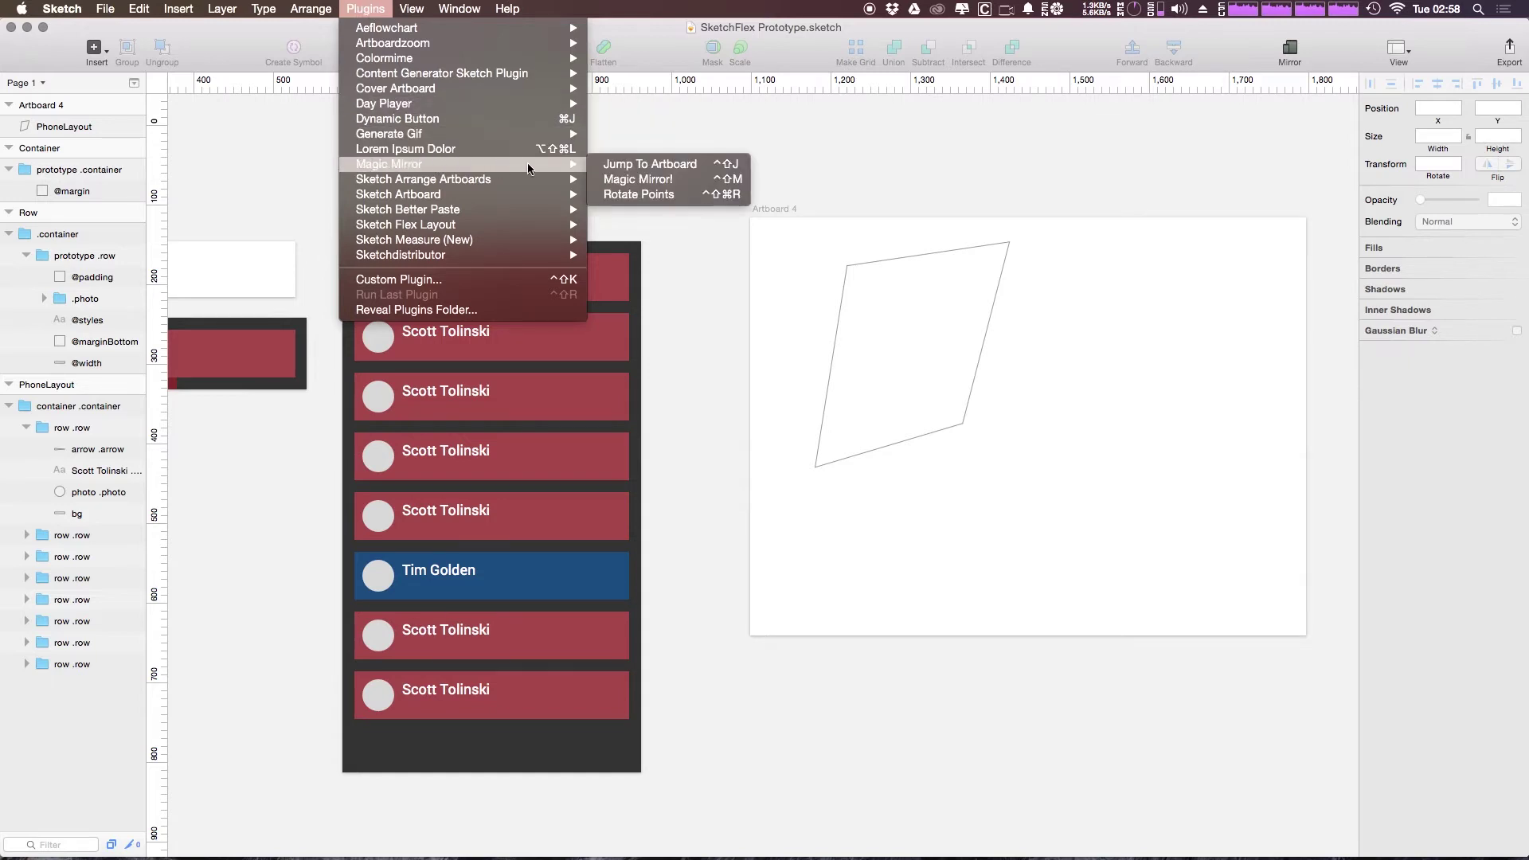
pyautogui.click(714, 181)
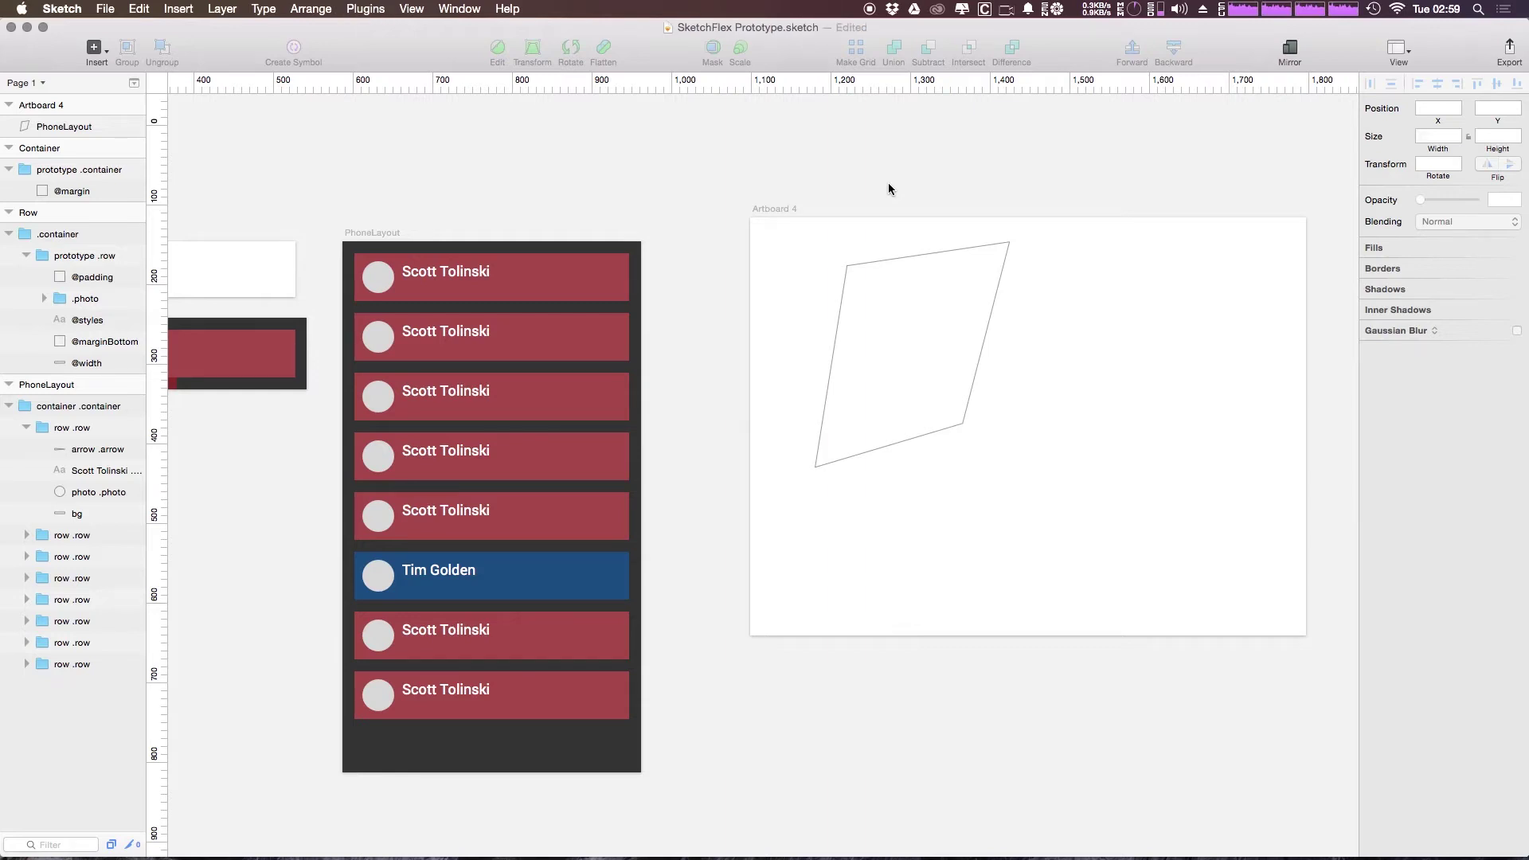
# Enable the PhoneLayout shape's fill to reveal the perspective-mirrored phone list
pyautogui.click(749, 206)
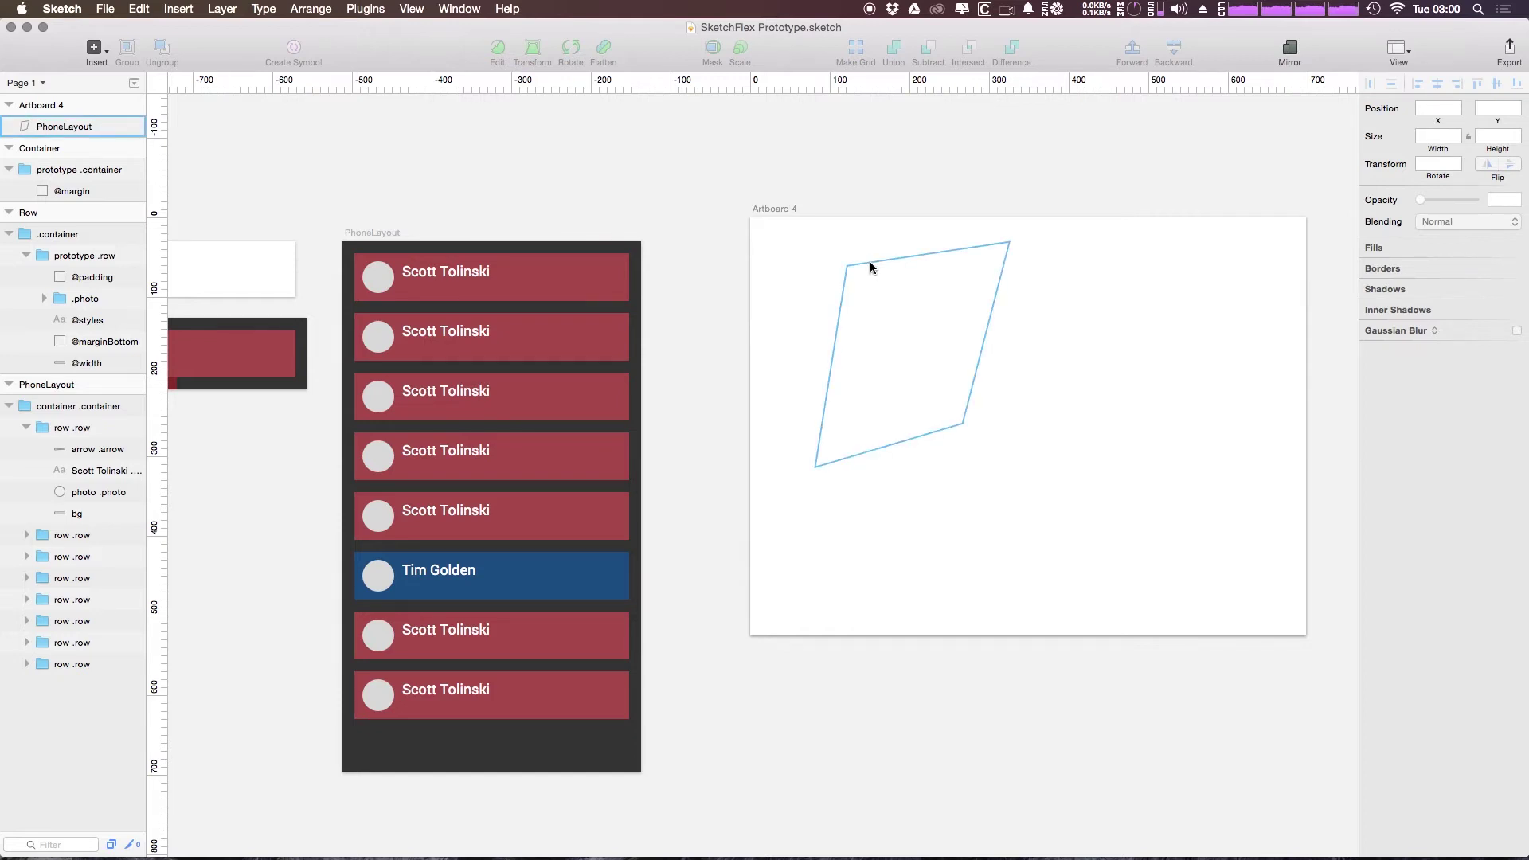
pyautogui.click(477, 163)
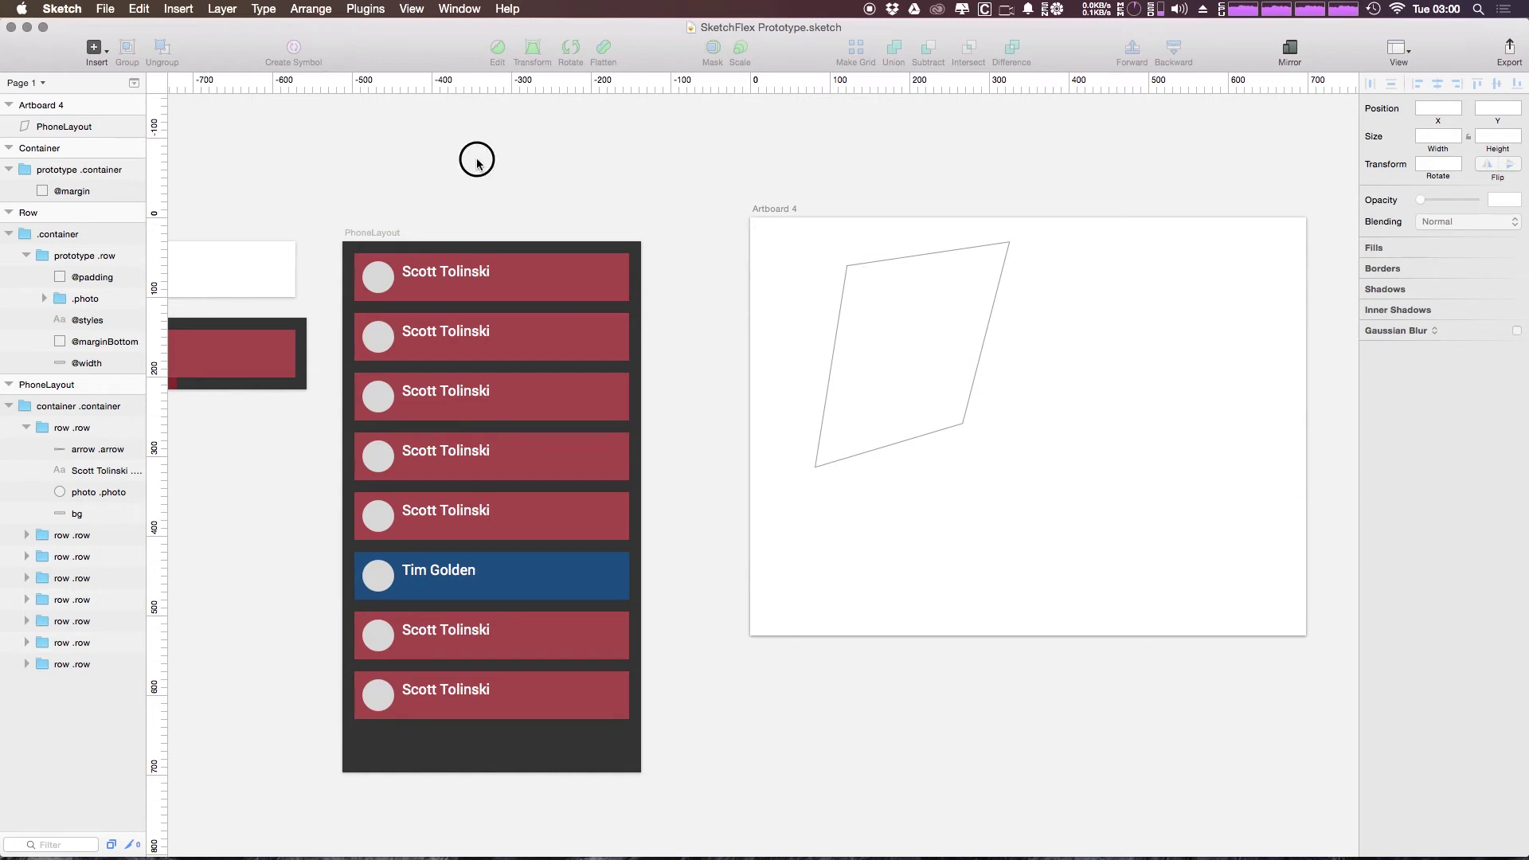
pyautogui.click(1004, 247)
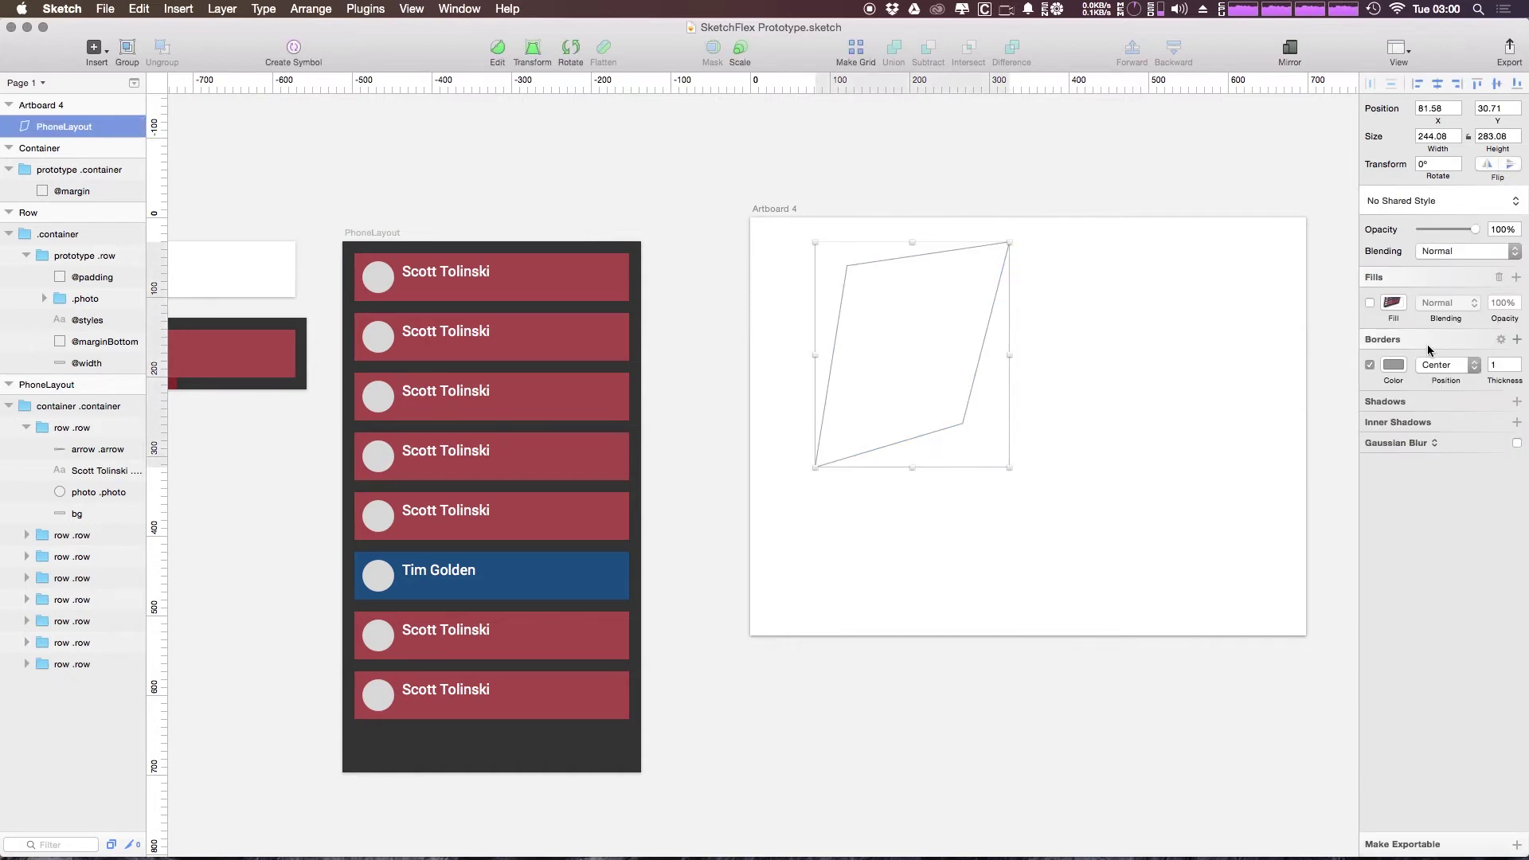
pyautogui.click(1370, 306)
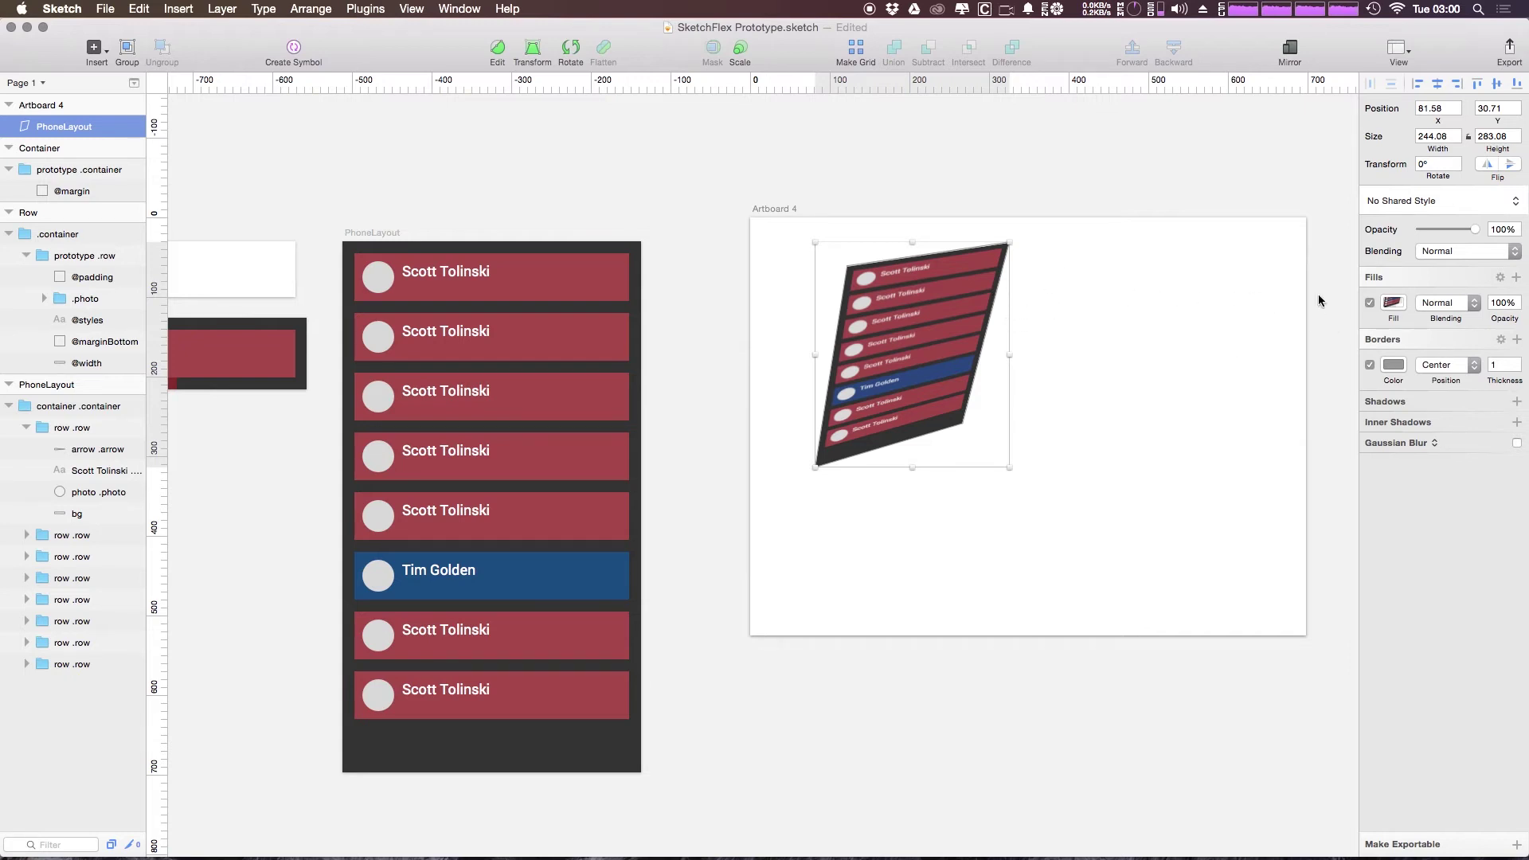
pyautogui.click(1252, 354)
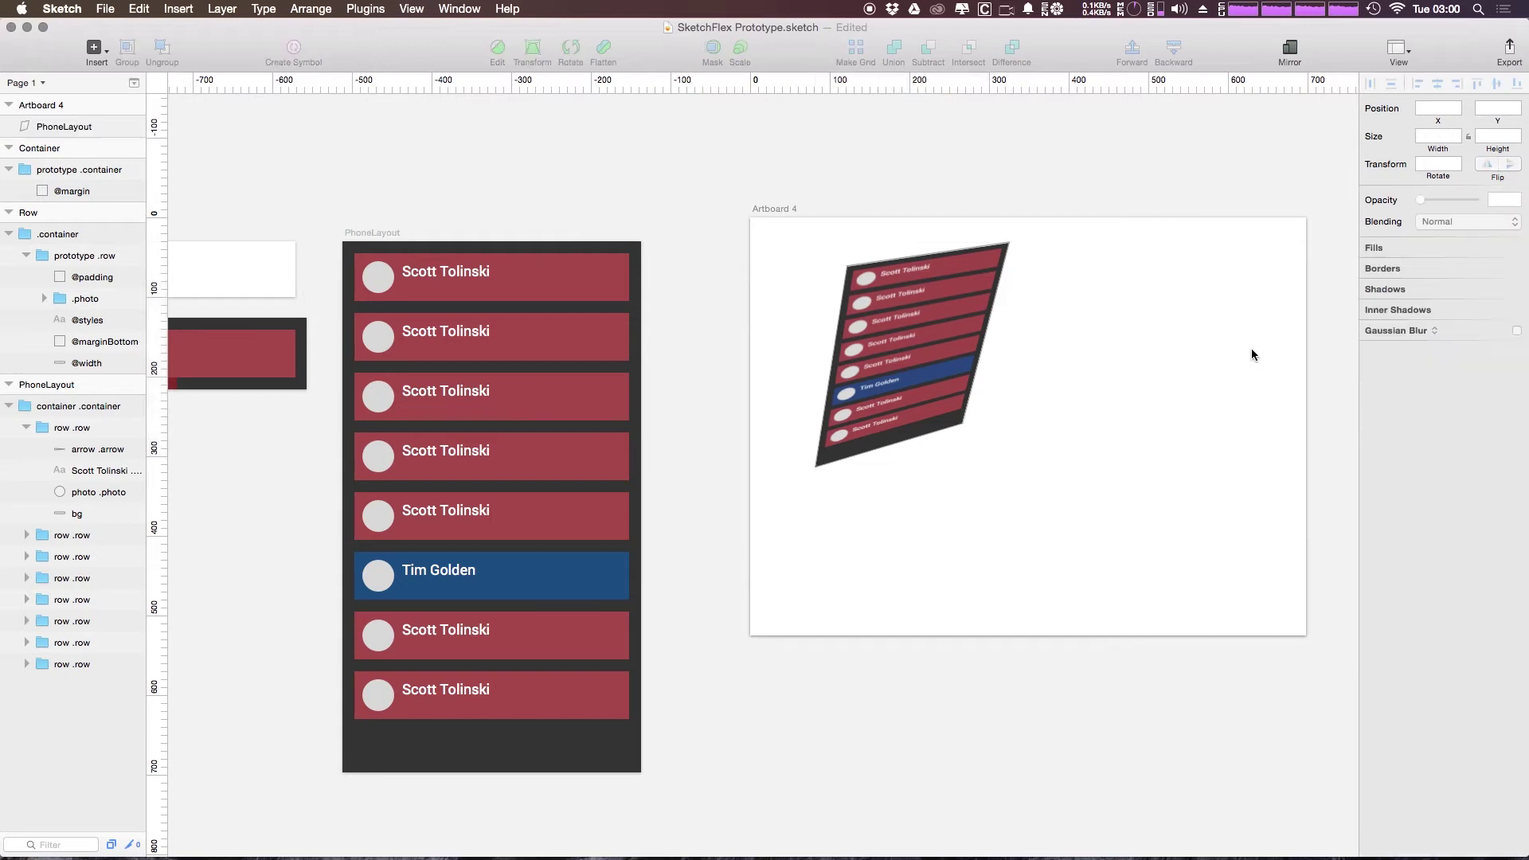
# Draw a 185 × 225 rectangle, perspective-transform it into a trapezoid, and move it to 379, 72
pyautogui.press('r')
pyautogui.moveTo(1121, 313); pyautogui.dragTo(1267, 492)
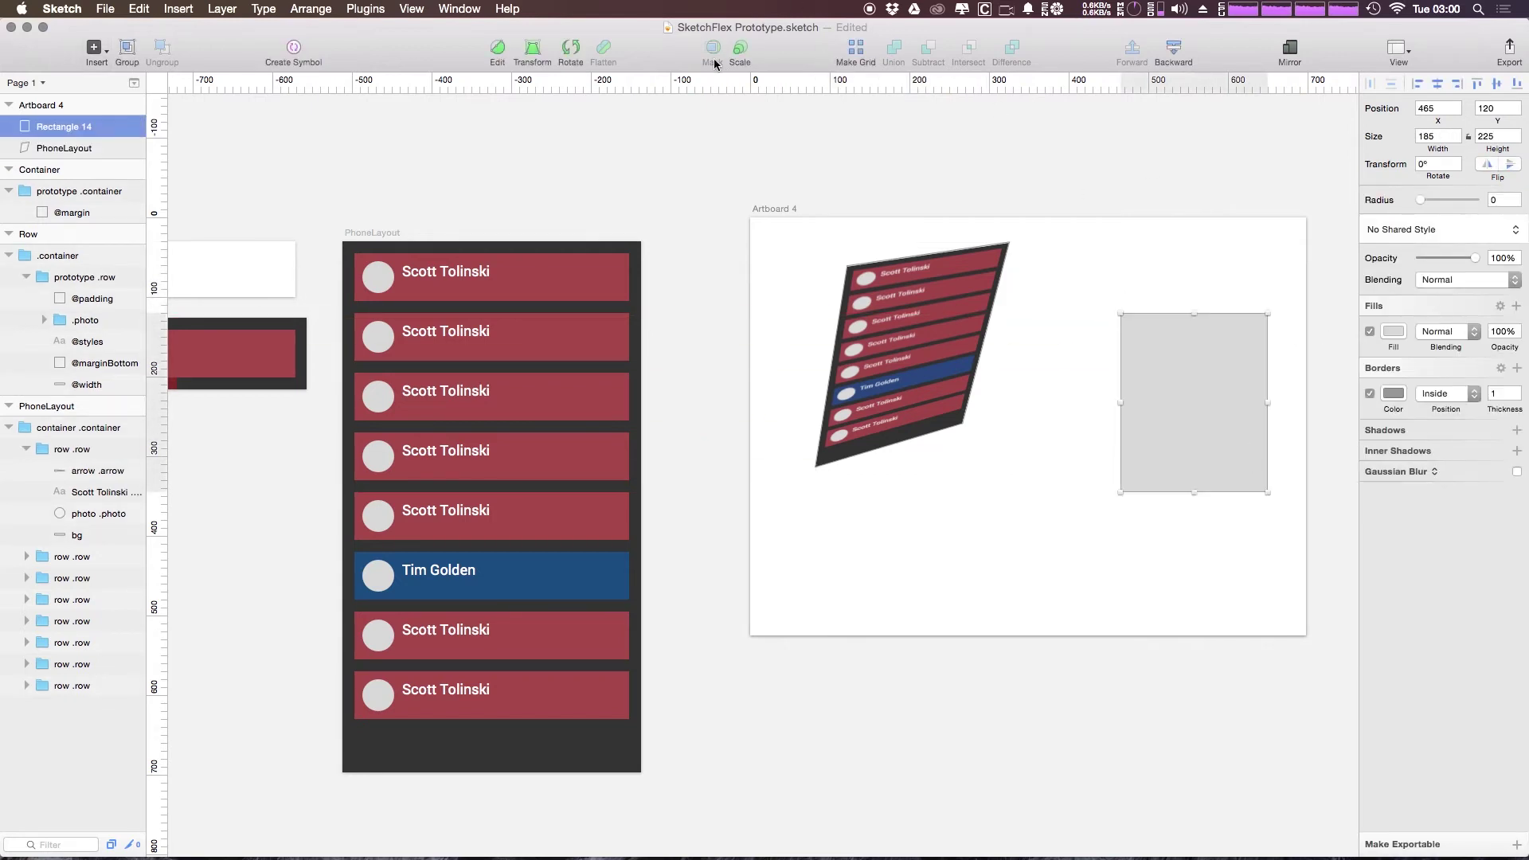
pyautogui.click(529, 56)
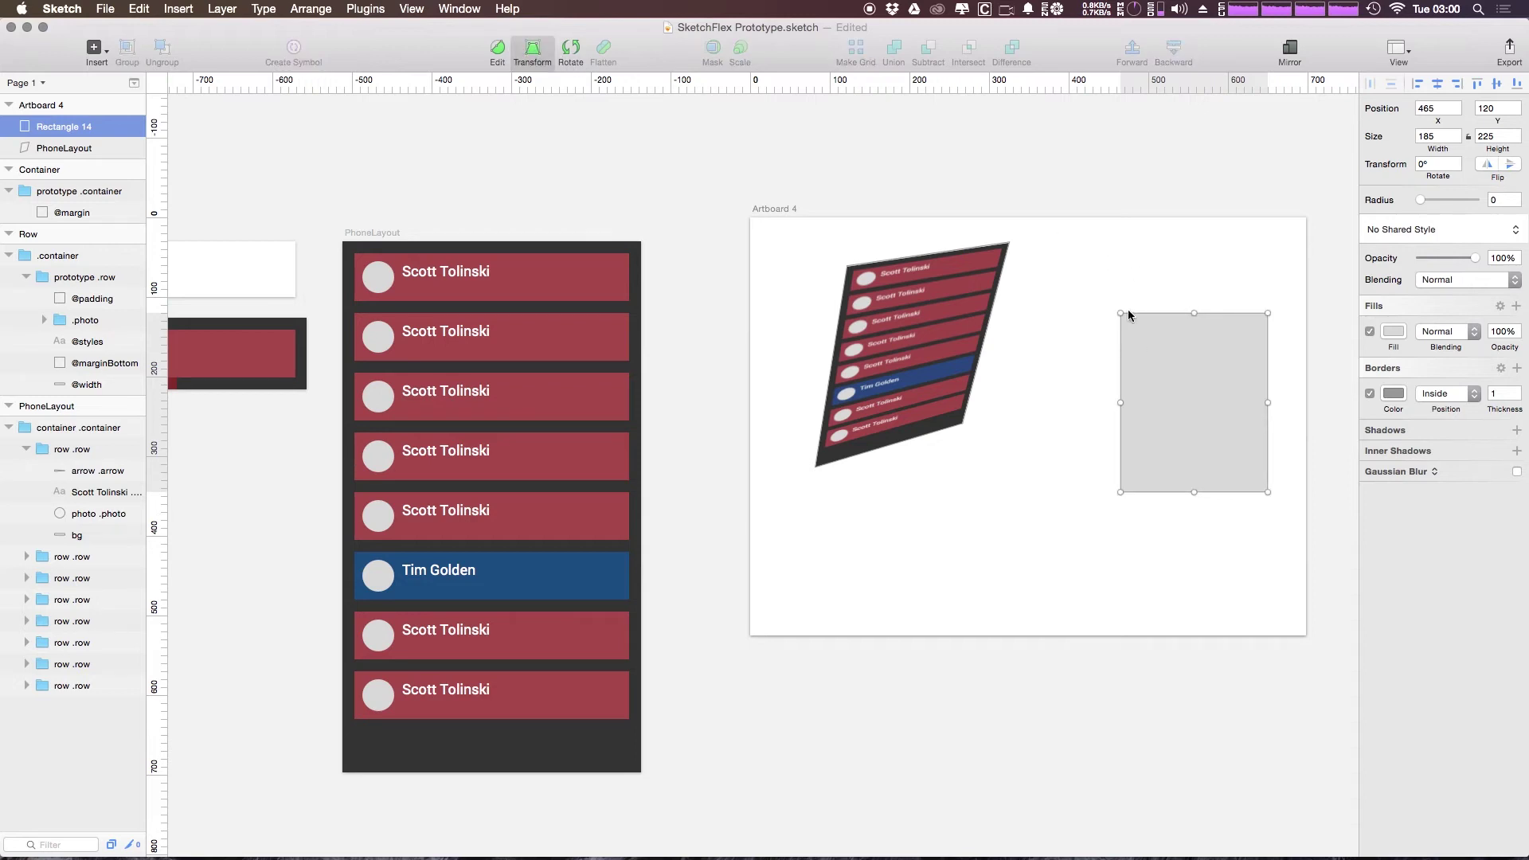
pyautogui.moveTo(1123, 313)
pyautogui.mouseDown()
pyautogui.moveTo(1072, 321)
pyautogui.moveTo(1099, 324)
pyautogui.moveTo(1084, 337)
pyautogui.moveTo(1079, 314)
pyautogui.moveTo(1162, 313)
pyautogui.moveTo(1133, 321)
pyautogui.mouseUp()
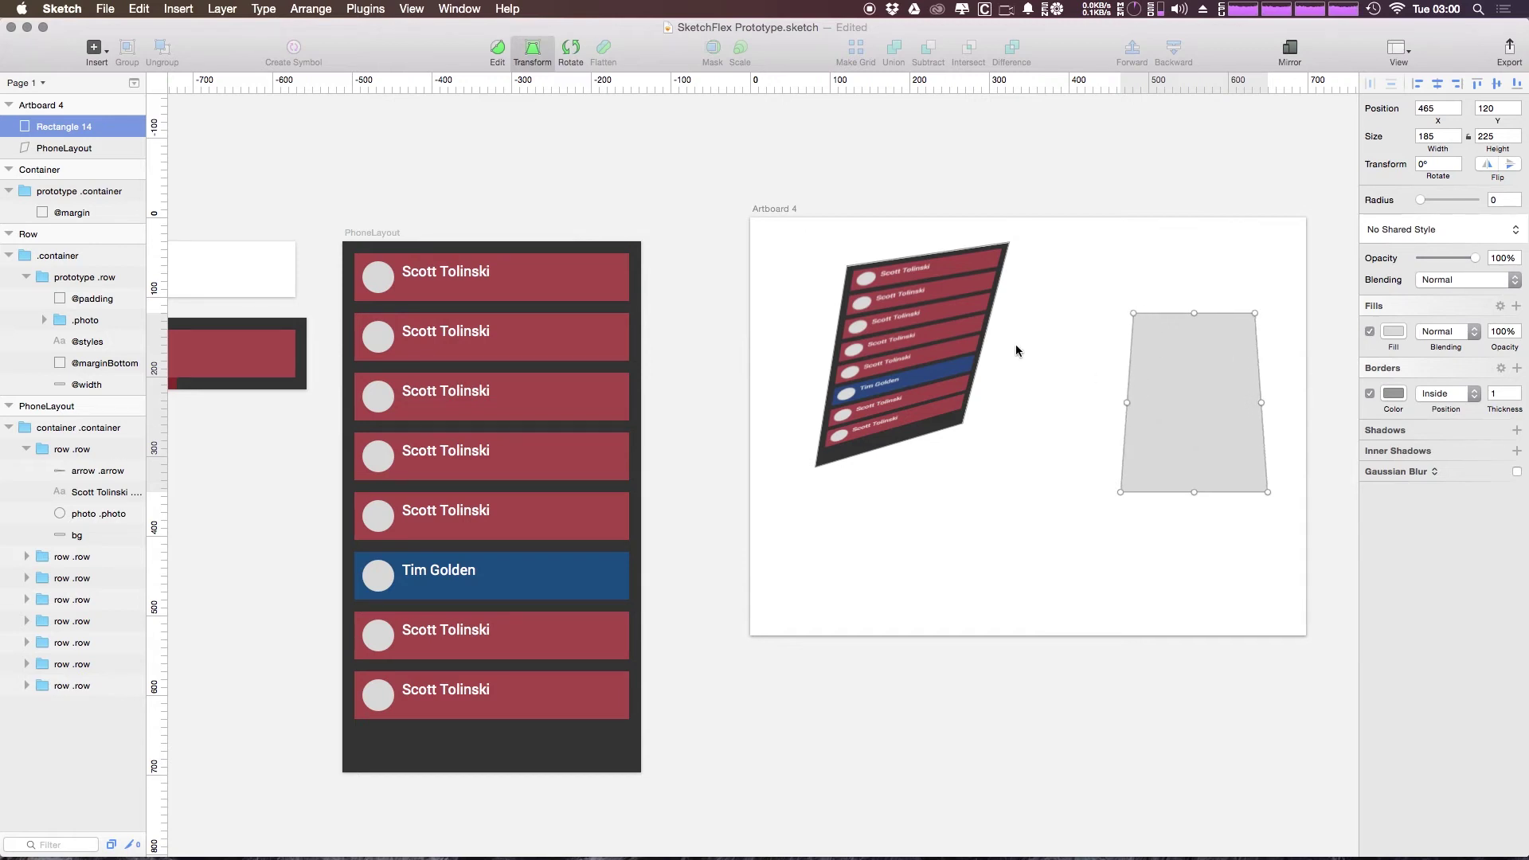
pyautogui.press('Escape')
pyautogui.moveTo(1218, 420); pyautogui.dragTo(1149, 382)
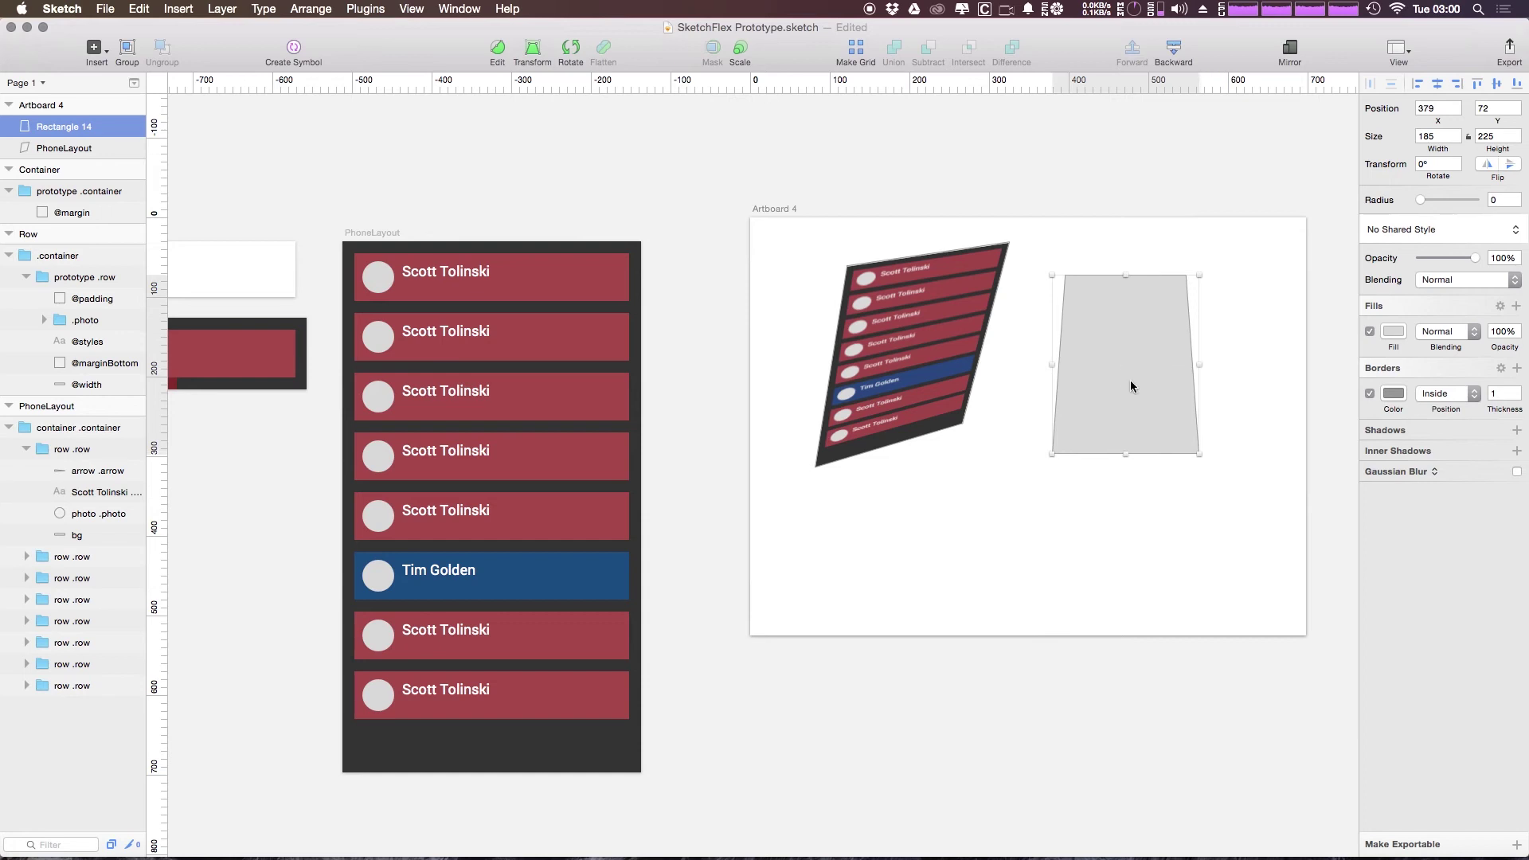
# Rename the Rectangle 14 layer to PhoneLayout
pyautogui.doubleClick(67, 128)
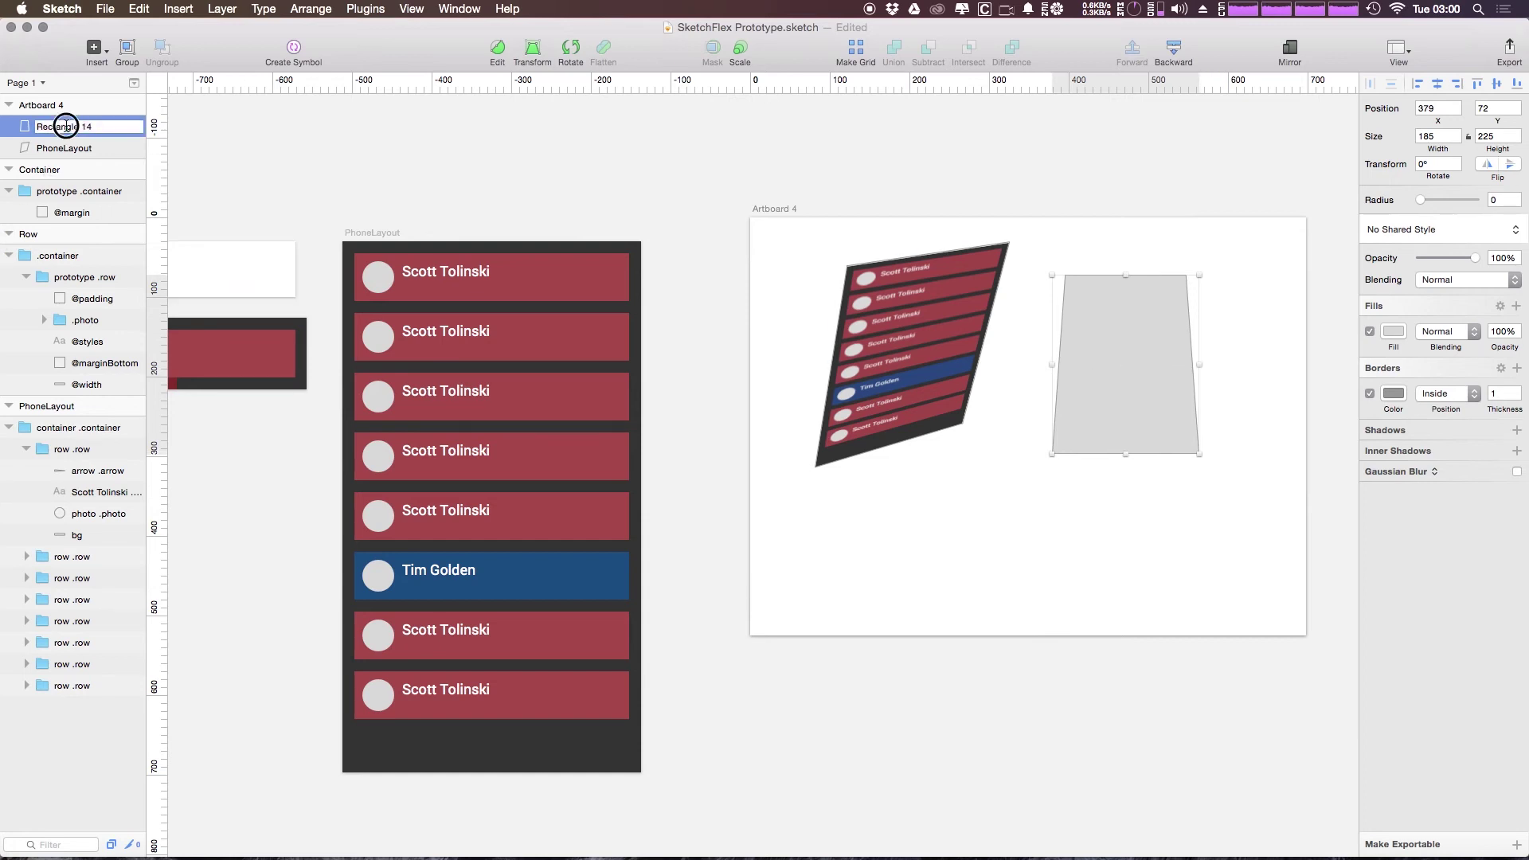
pyautogui.press('Return')
pyautogui.press('super+v')
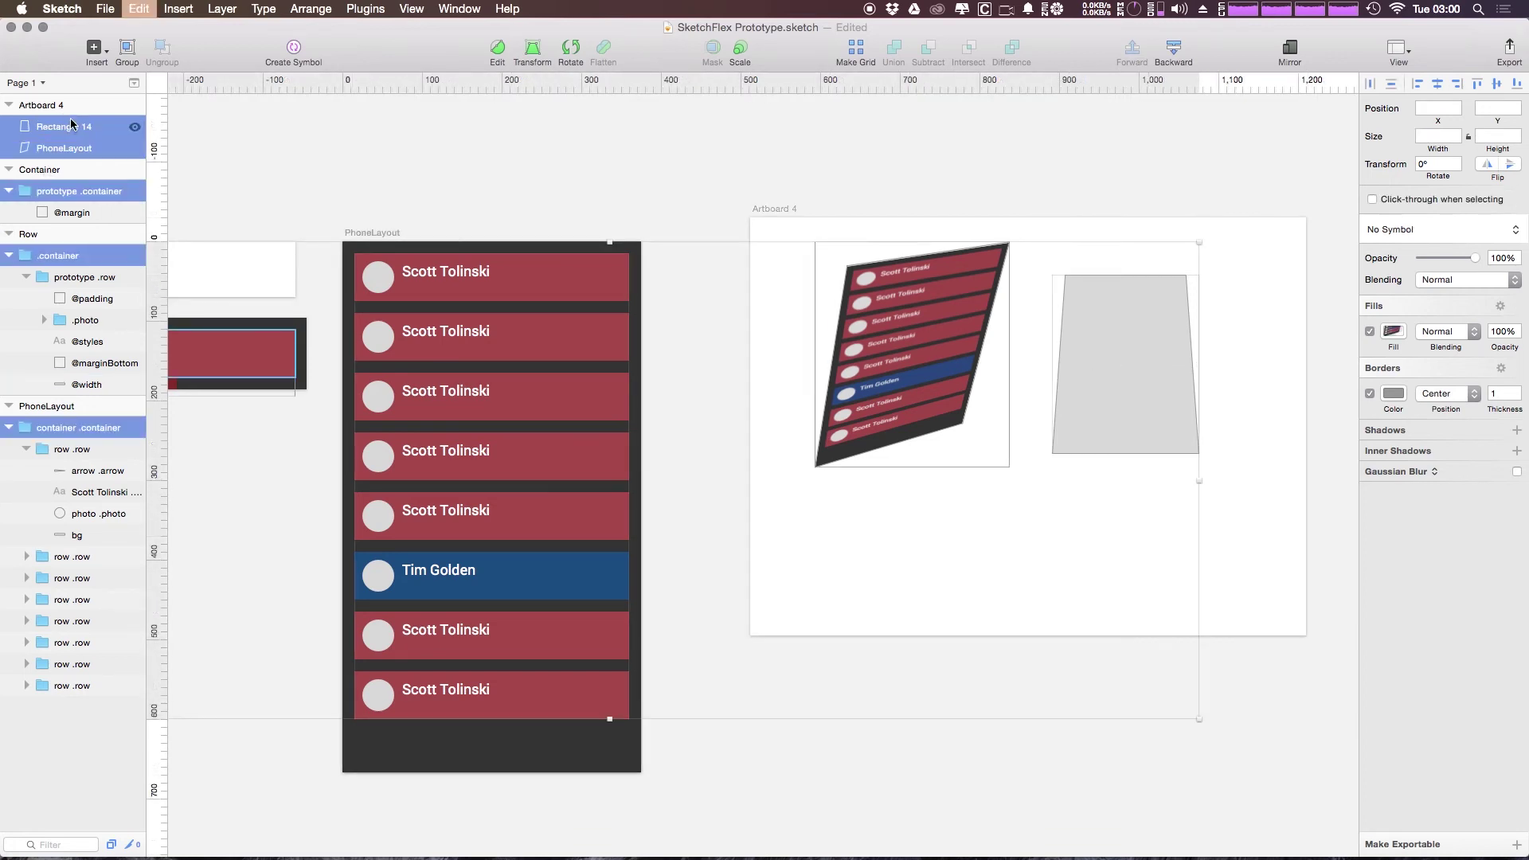
pyautogui.click(86, 134)
pyautogui.doubleClick(86, 134)
pyautogui.write('PhoneLayout')
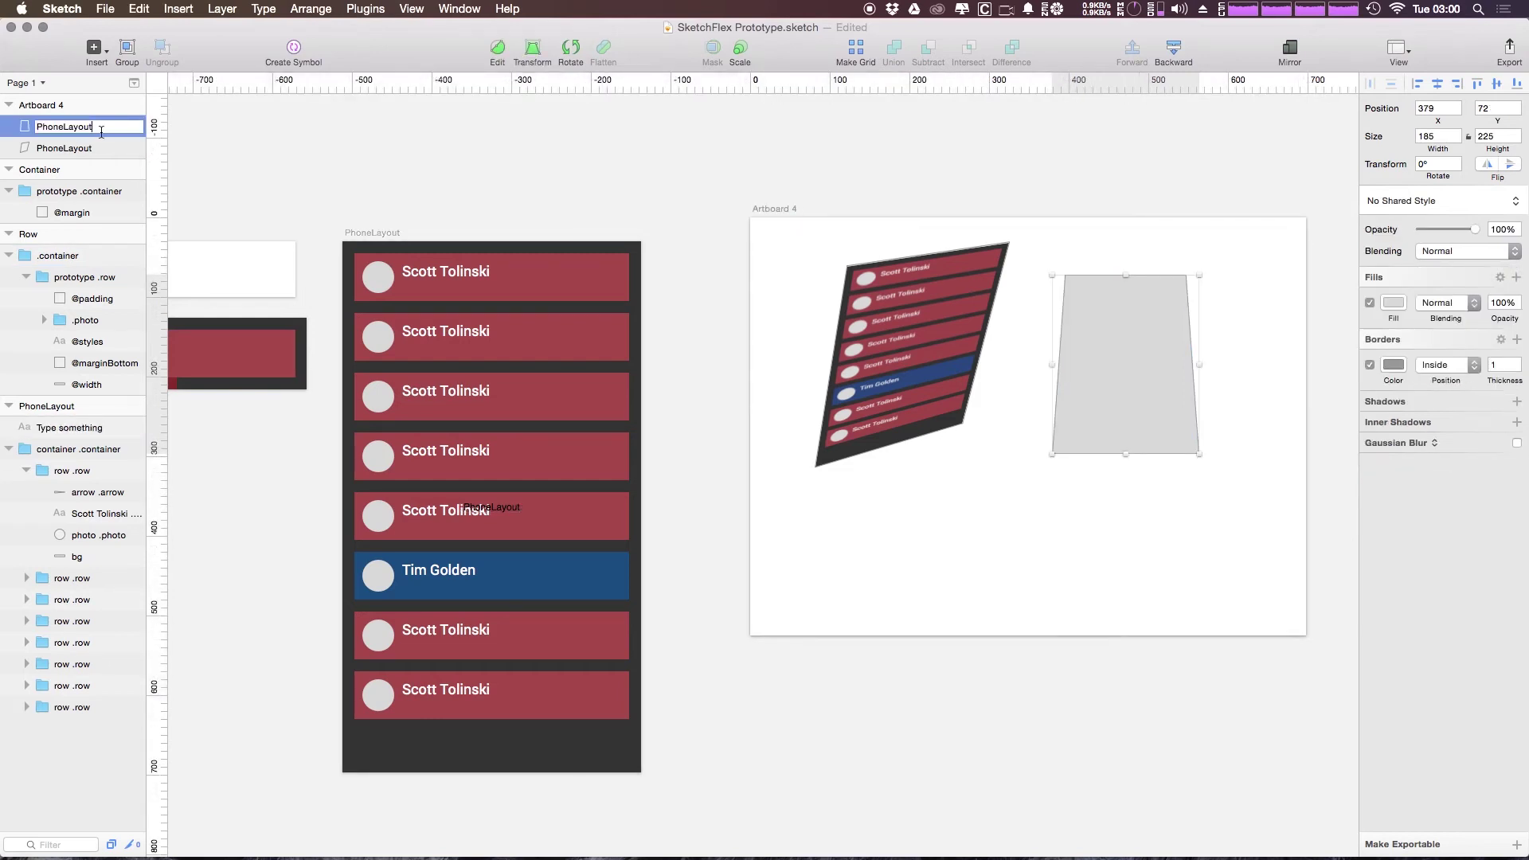
pyautogui.press('Return')
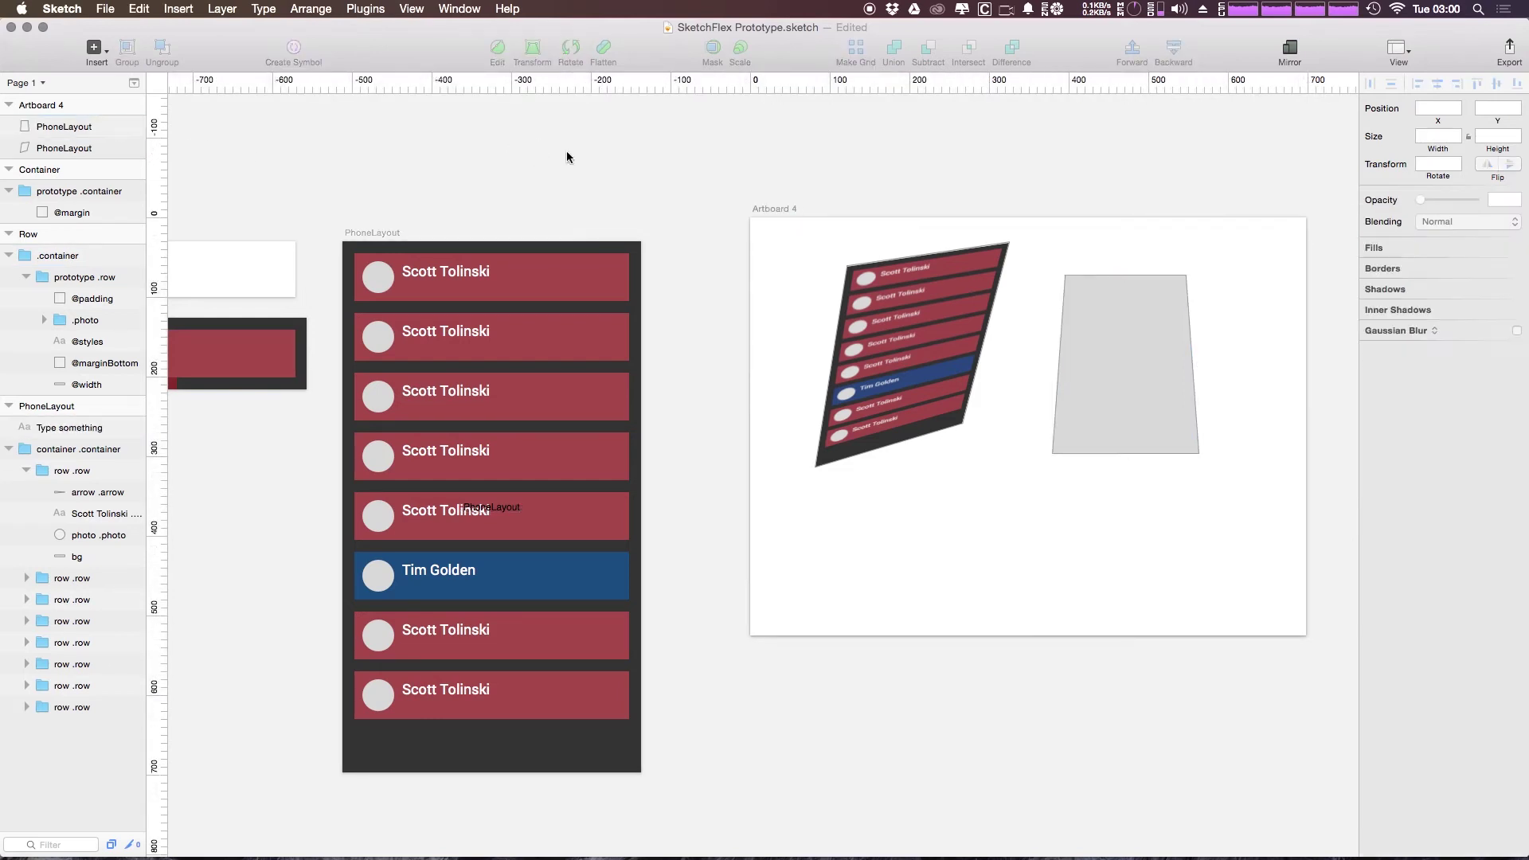
# Mirror PhoneLayout onto the trapezoid with Ctrl+Shift+M, re-apply it upright, and reposition it
pyautogui.click(1152, 408)
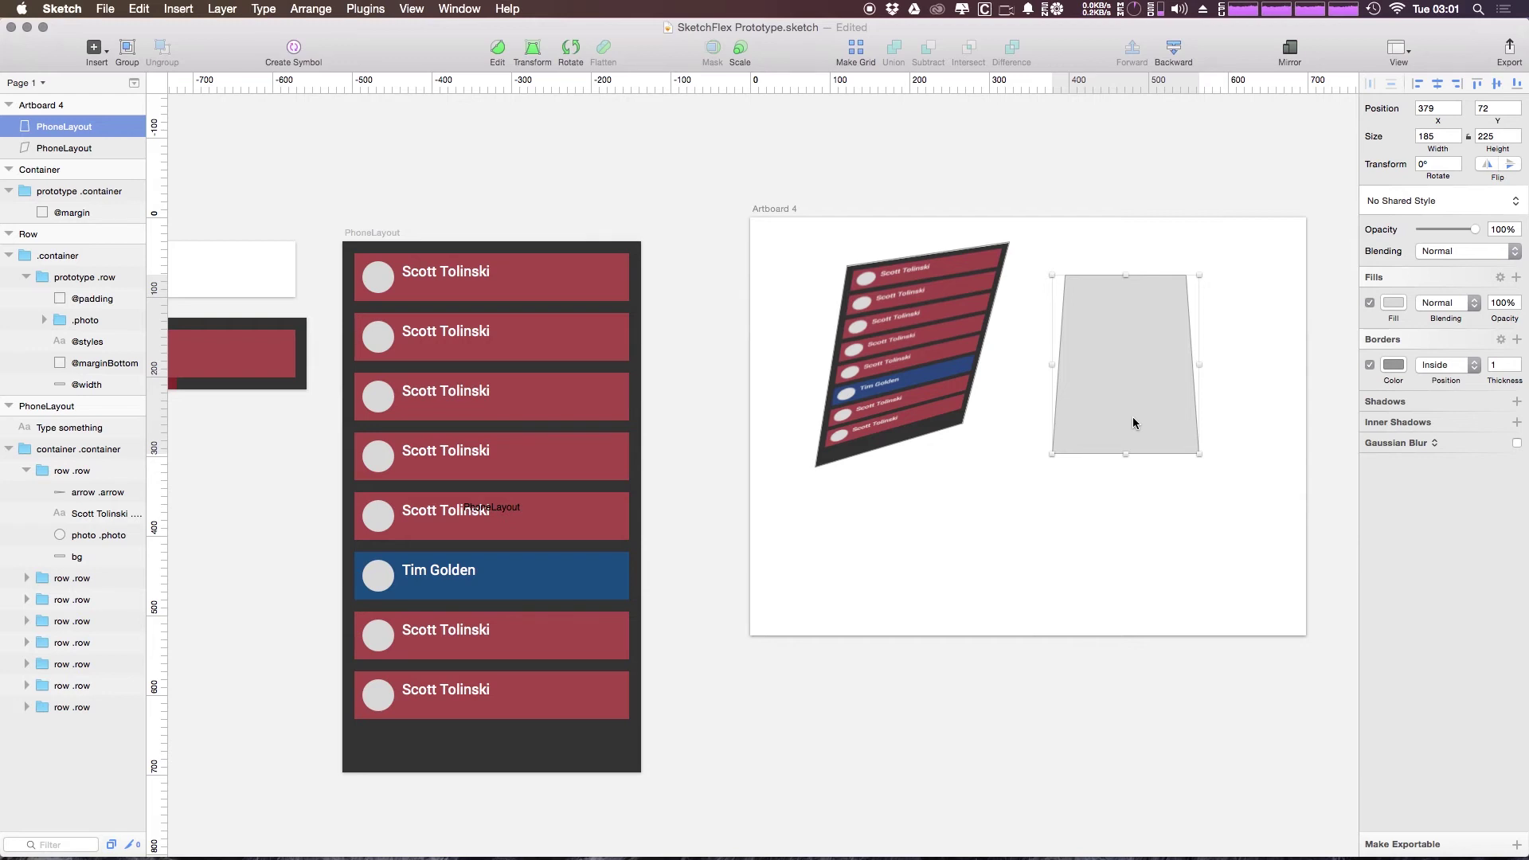
pyautogui.hotkey('ctrl', 'shift', 'm')
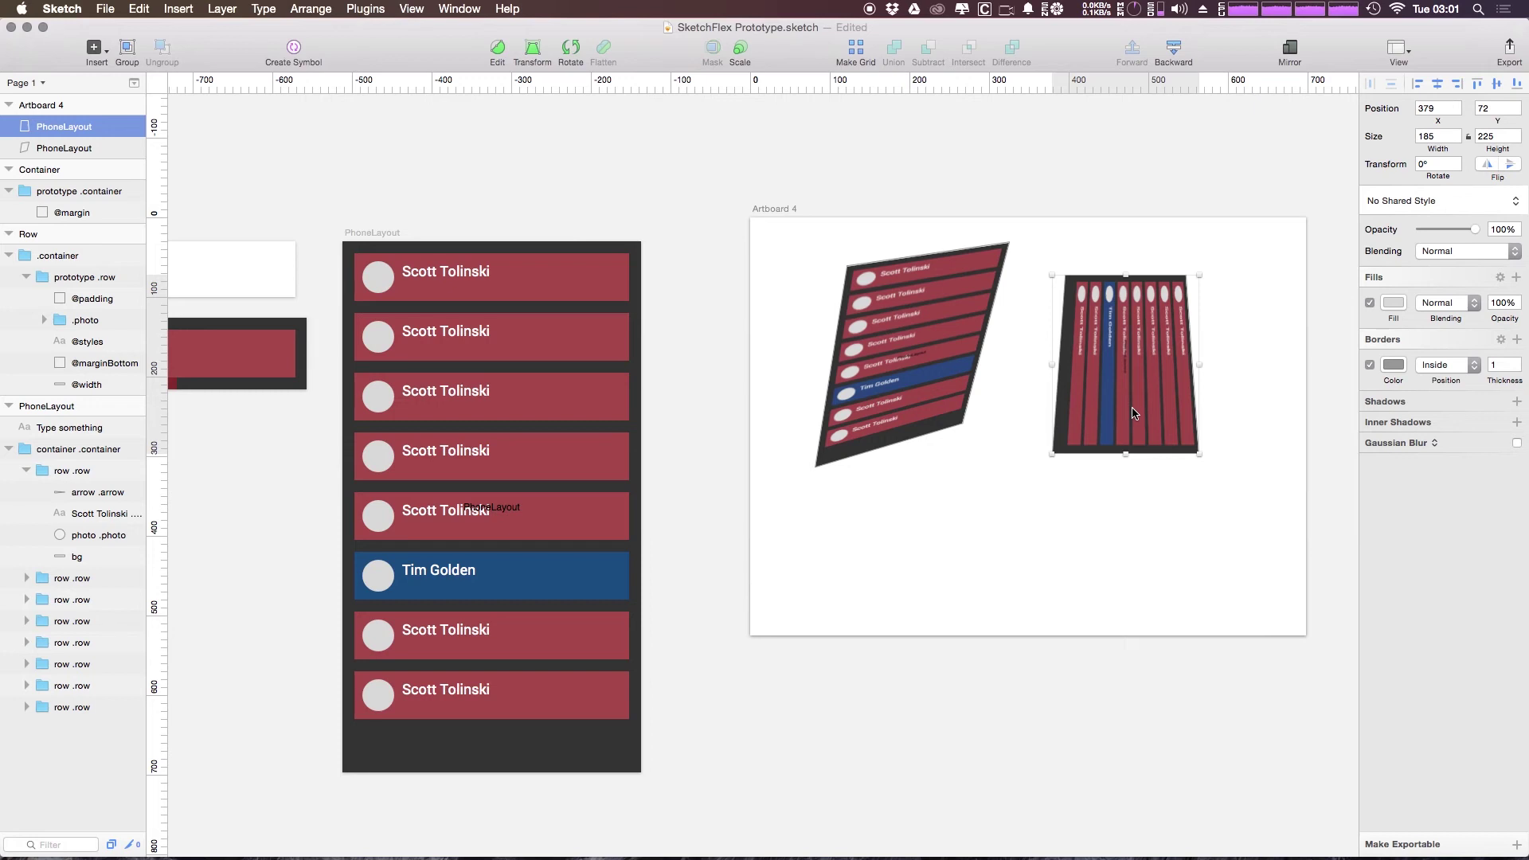
pyautogui.press('super+j')
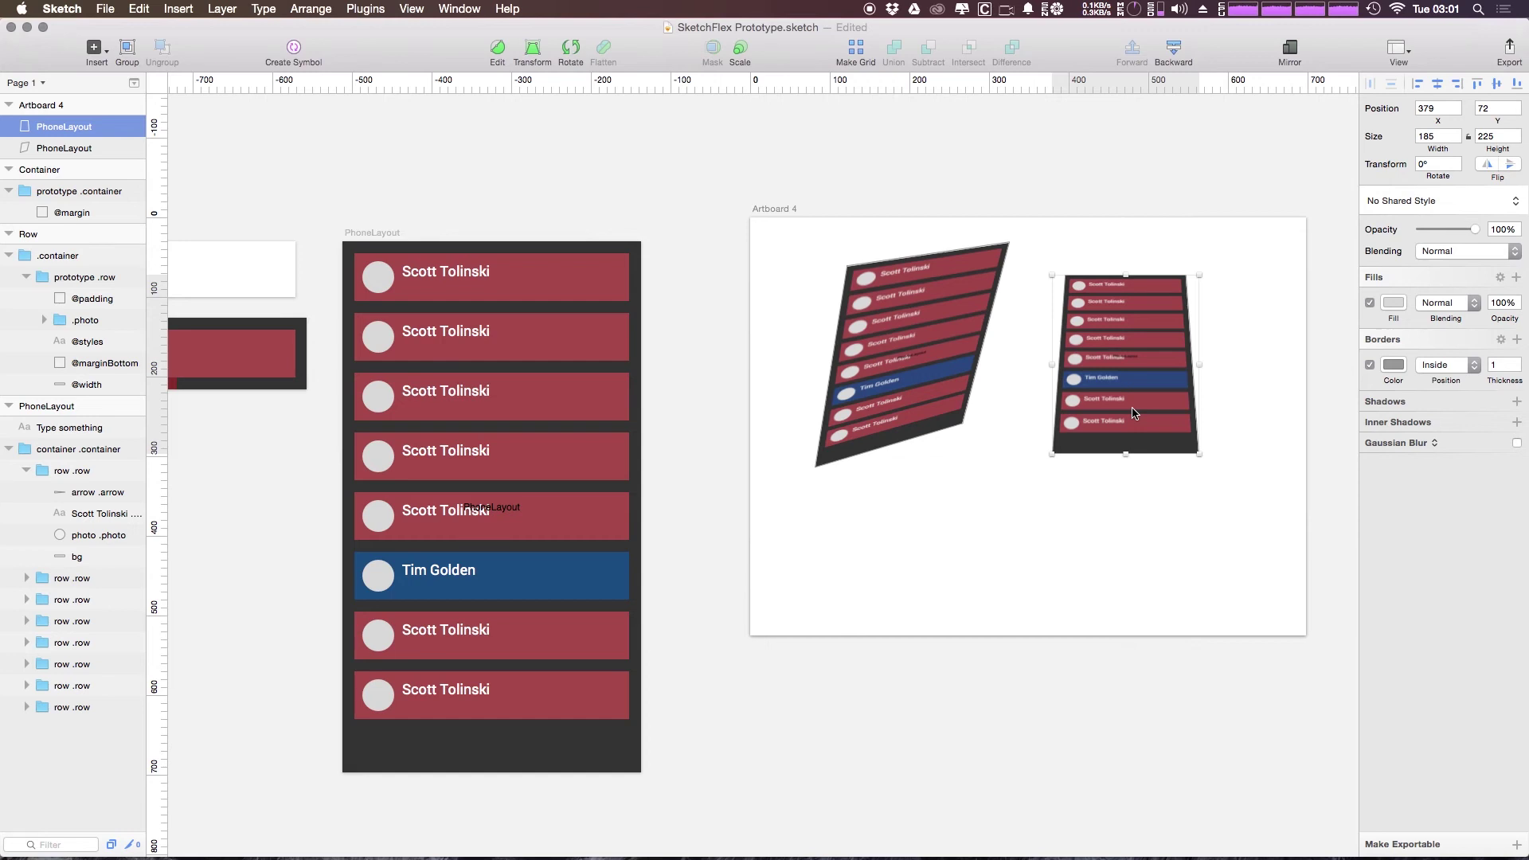
pyautogui.moveTo(1128, 319); pyautogui.dragTo(1120, 429)
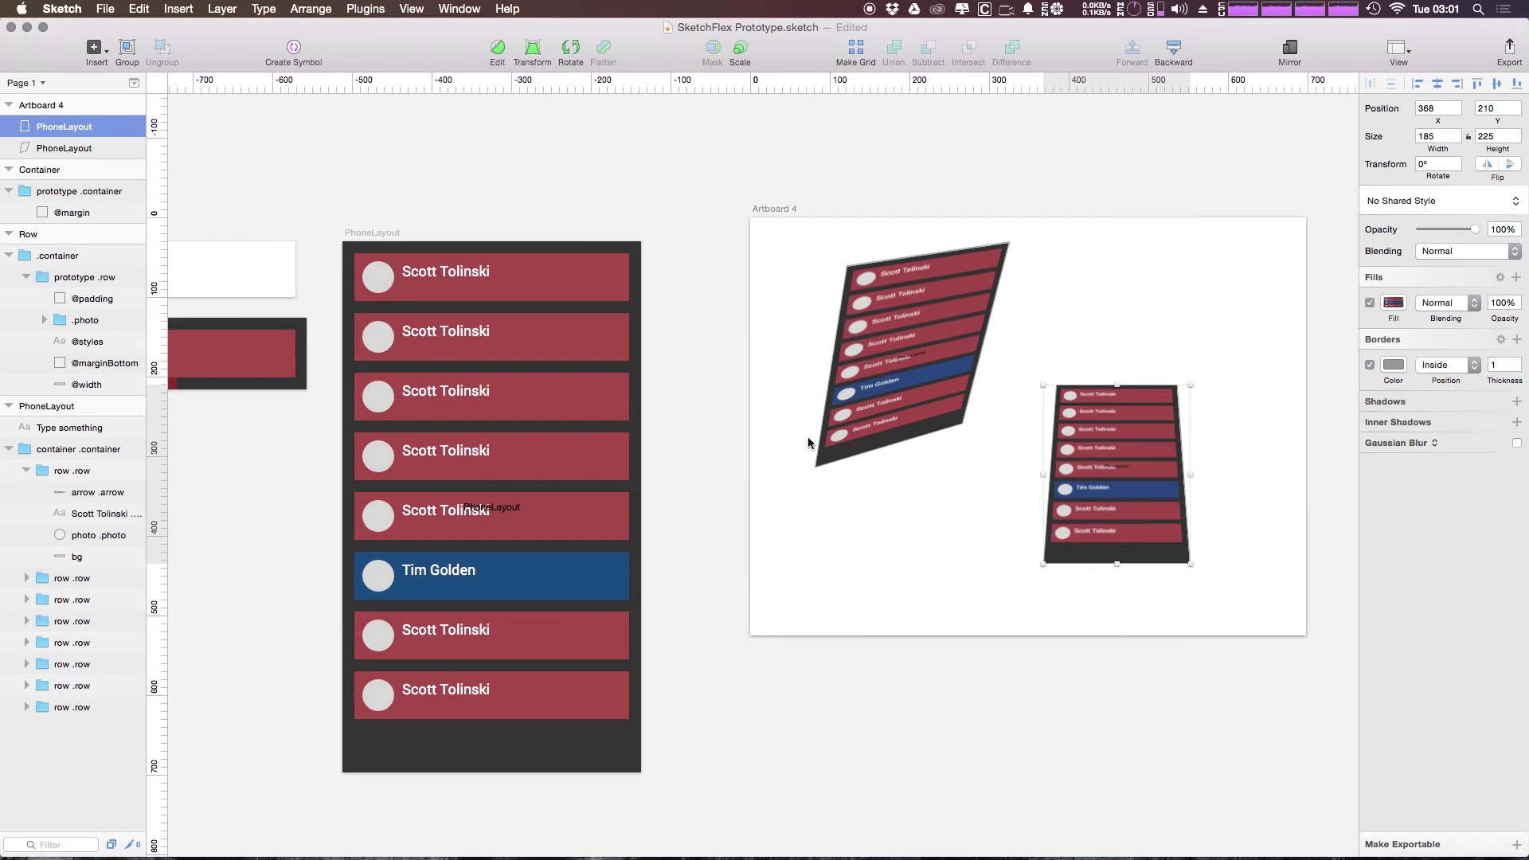
pyautogui.moveTo(1091, 454); pyautogui.dragTo(1187, 424)
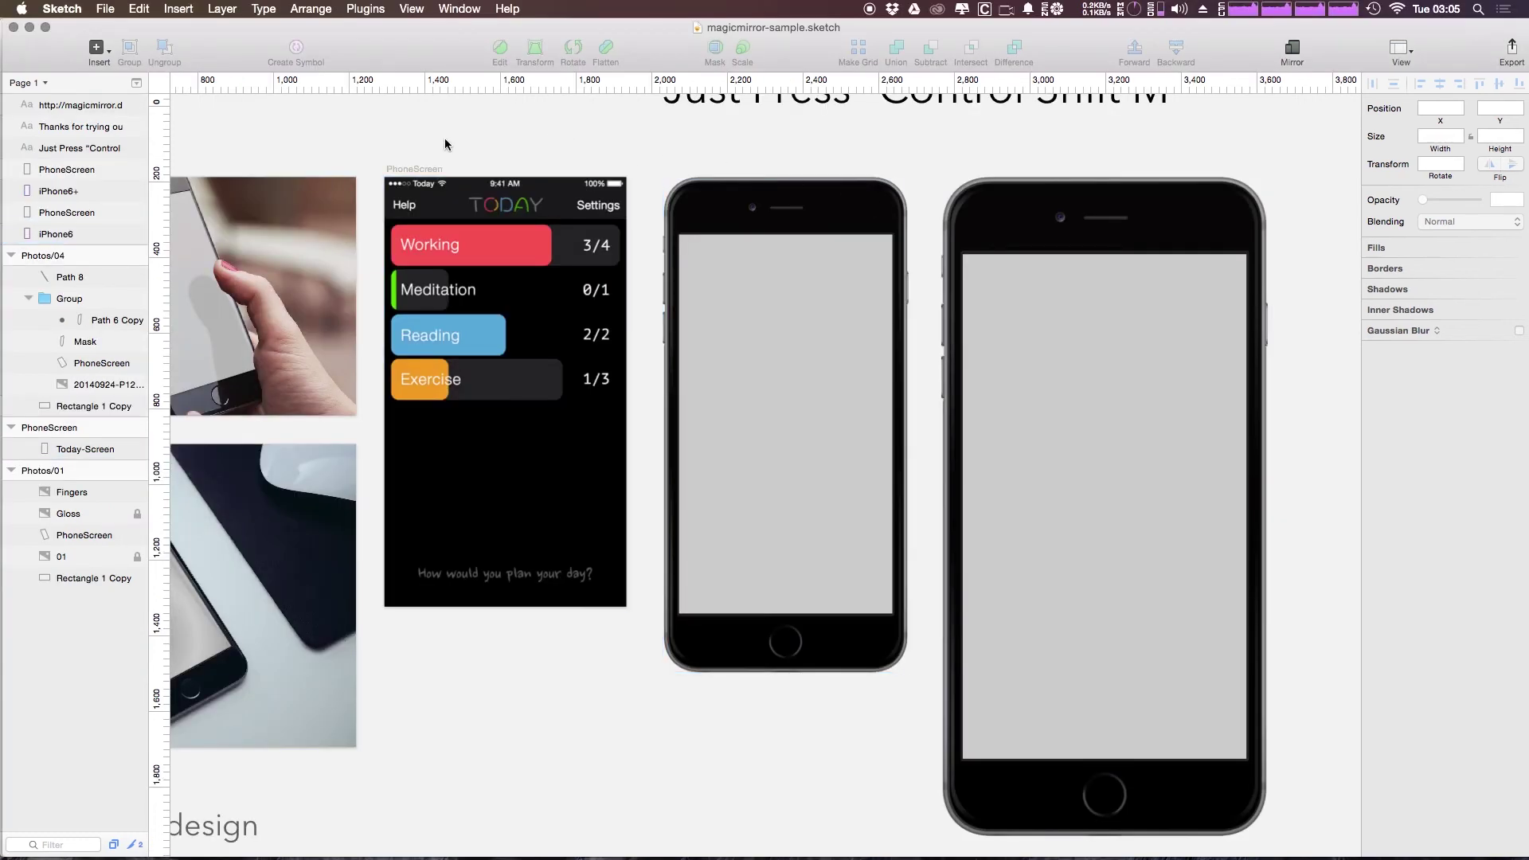
# Check the hand-held photo's PhoneScreen layer, zoom to fit, and mirror the Today screen into all mockups
pyautogui.moveTo(599, 134); pyautogui.dragTo(867, 148)
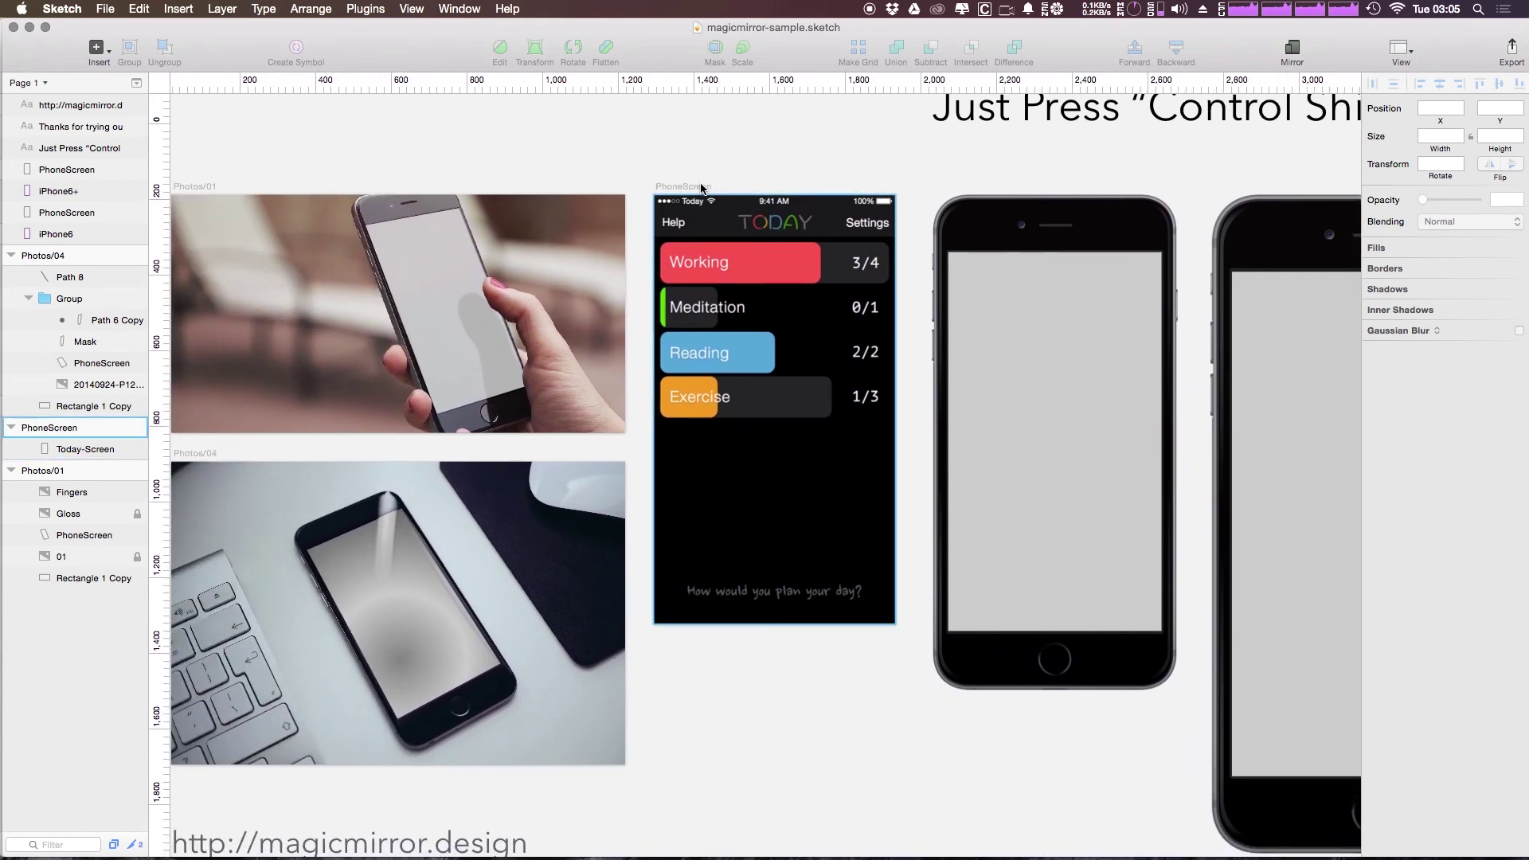
pyautogui.click(434, 296)
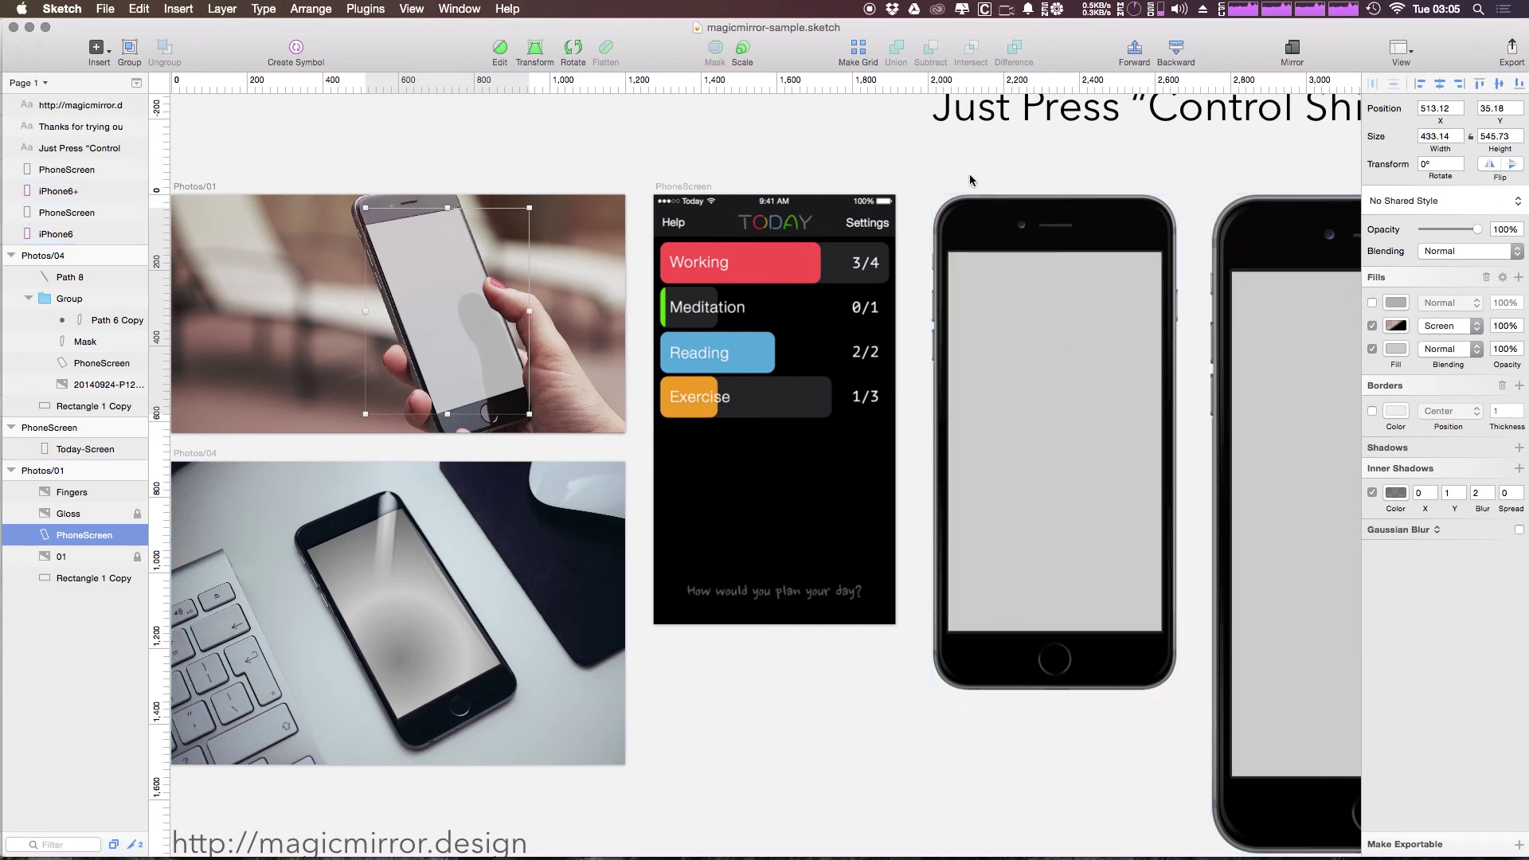
pyautogui.click(773, 134)
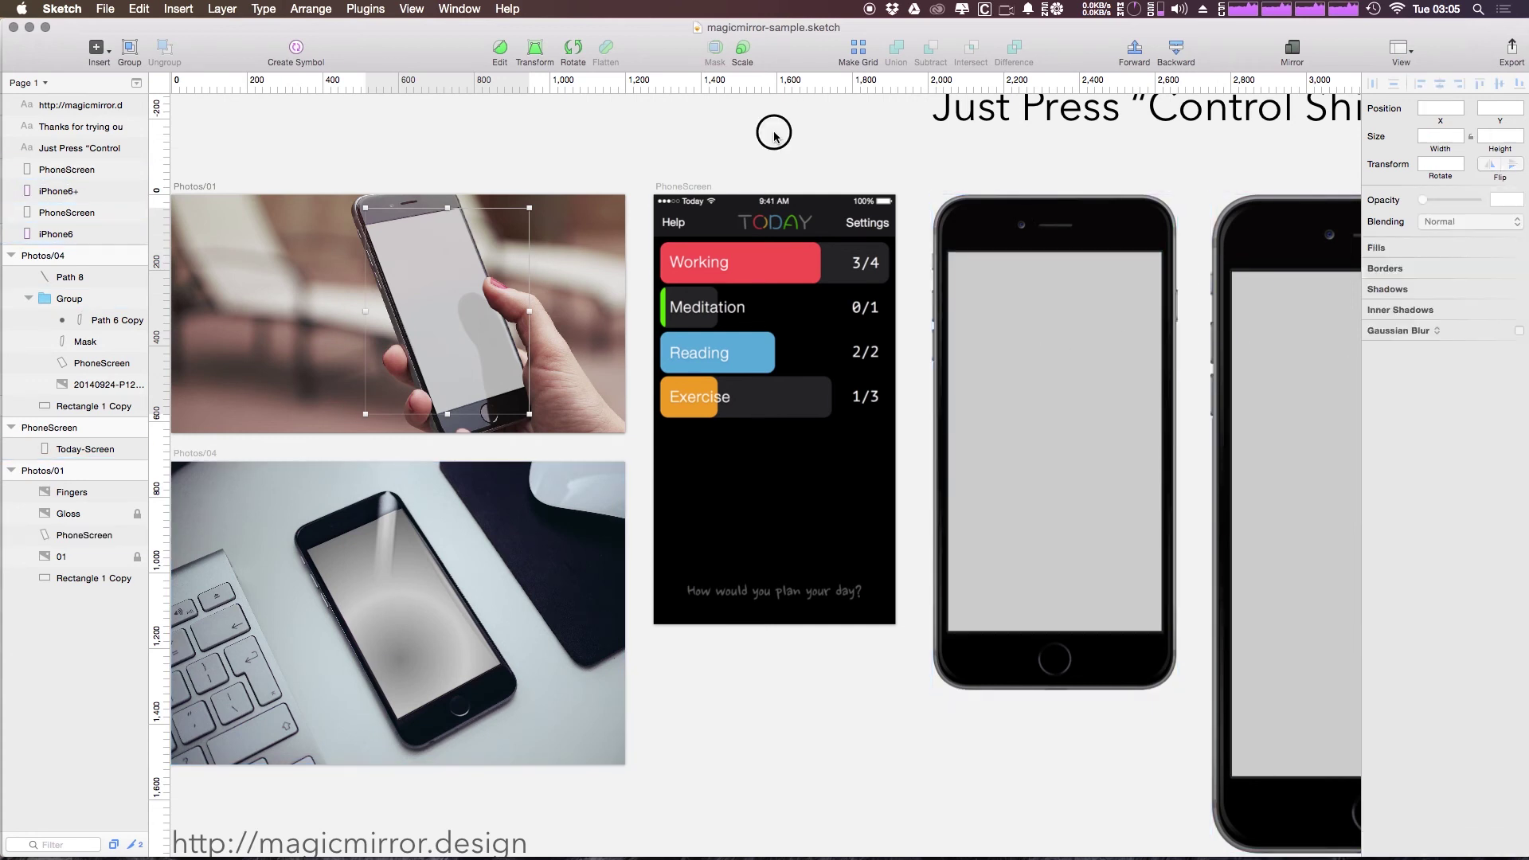
pyautogui.press('super+1')
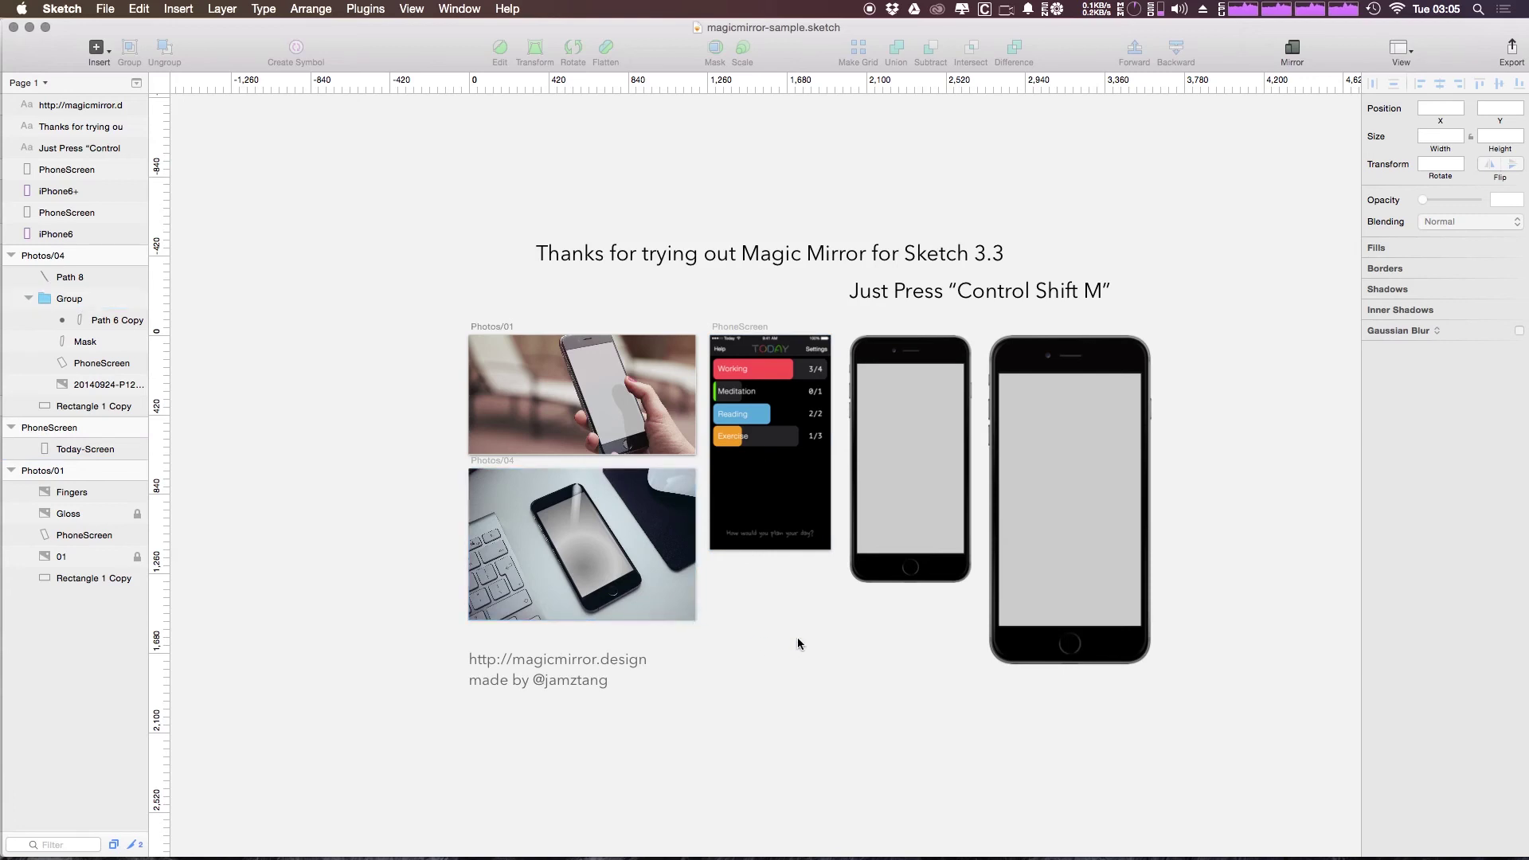
pyautogui.hotkey('ctrl', 'shift', 'm')
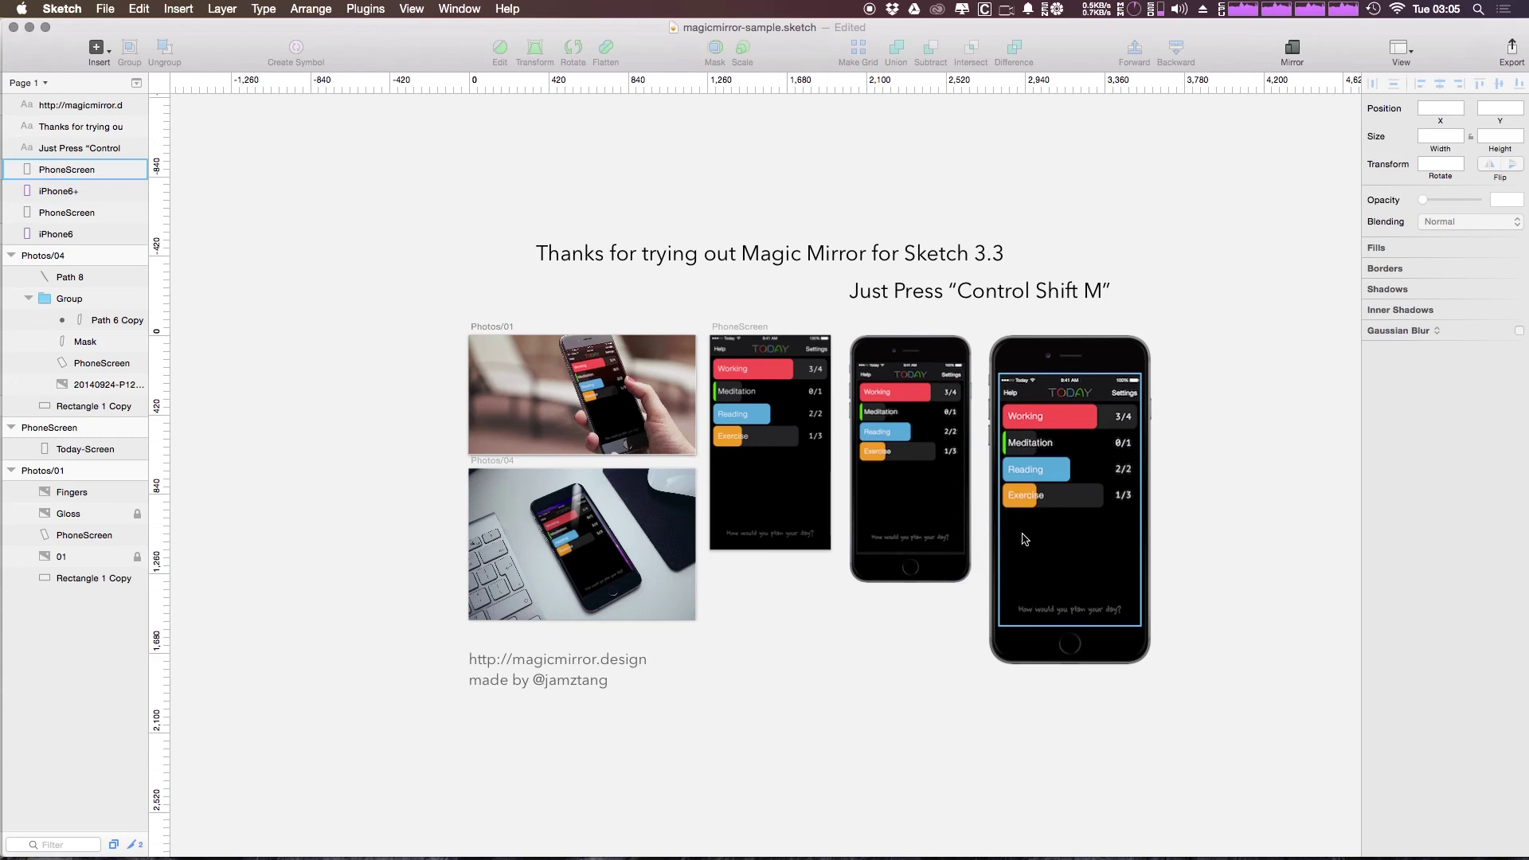
# Zoom in and pan across the large iPhone mockups and both photos to inspect the mirrored Today screen
pyautogui.press('super+equal')
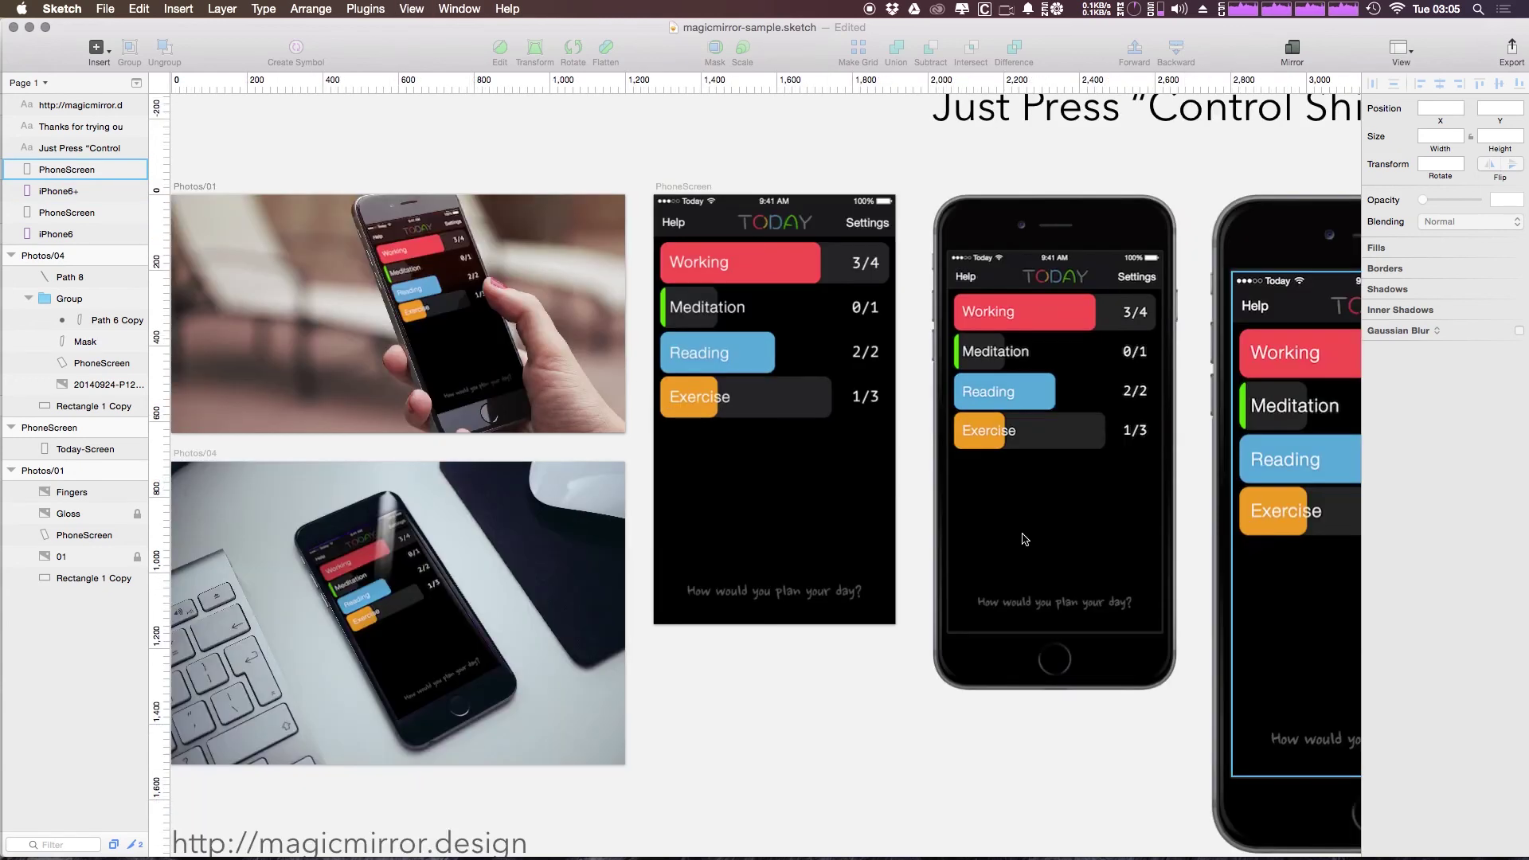
pyautogui.moveTo(1137, 486)
pyautogui.mouseDown()
pyautogui.moveTo(983, 478)
pyautogui.moveTo(898, 406)
pyautogui.moveTo(915, 390)
pyautogui.moveTo(1099, 444)
pyautogui.moveTo(1219, 446)
pyautogui.mouseUp()
pyautogui.moveTo(634, 351); pyautogui.dragTo(889, 330)
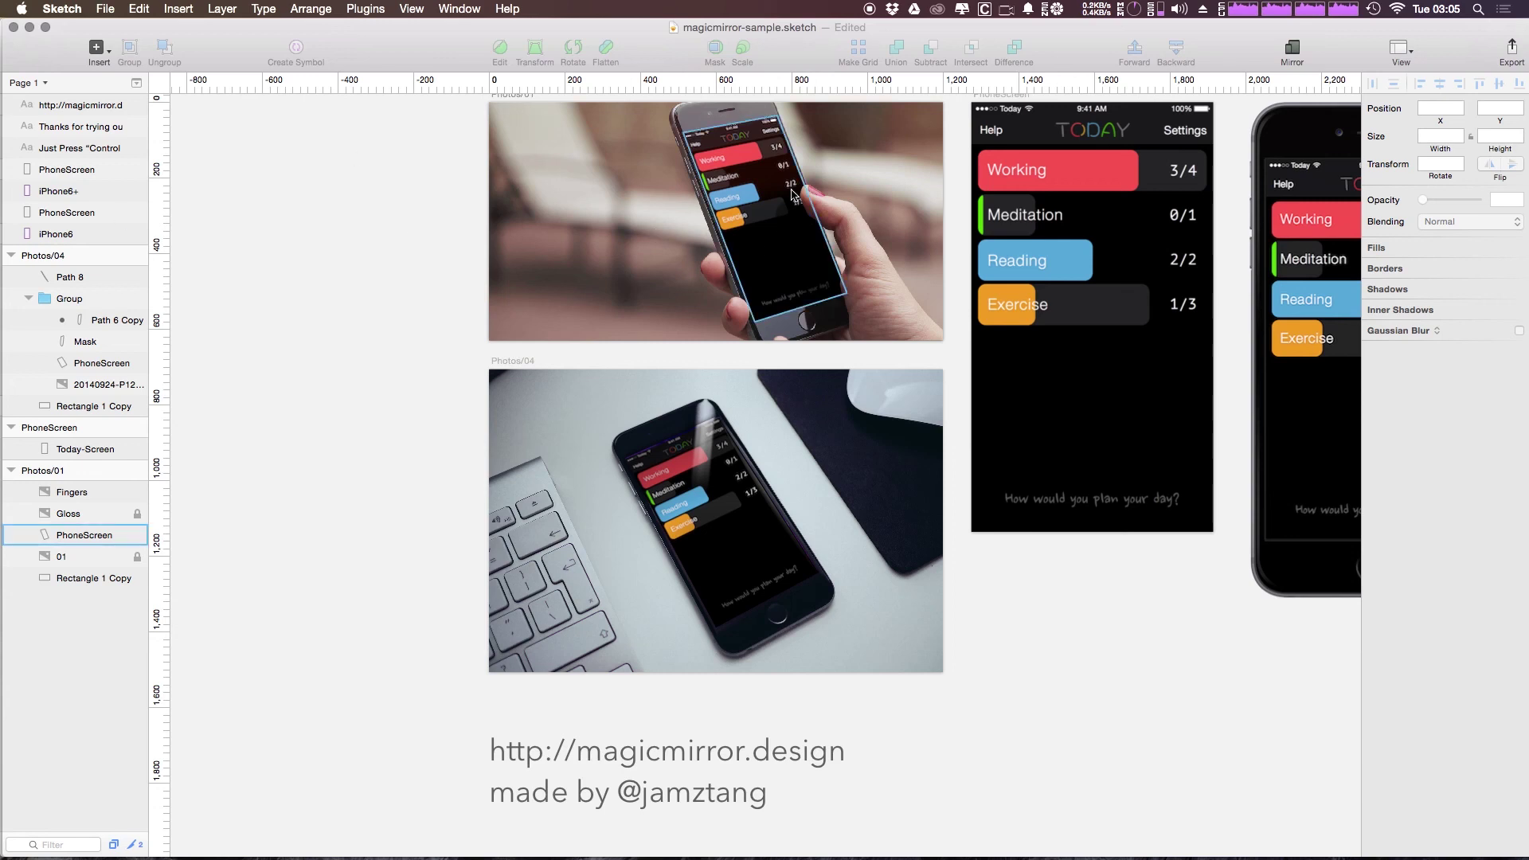
pyautogui.scroll(3, 690, 237)
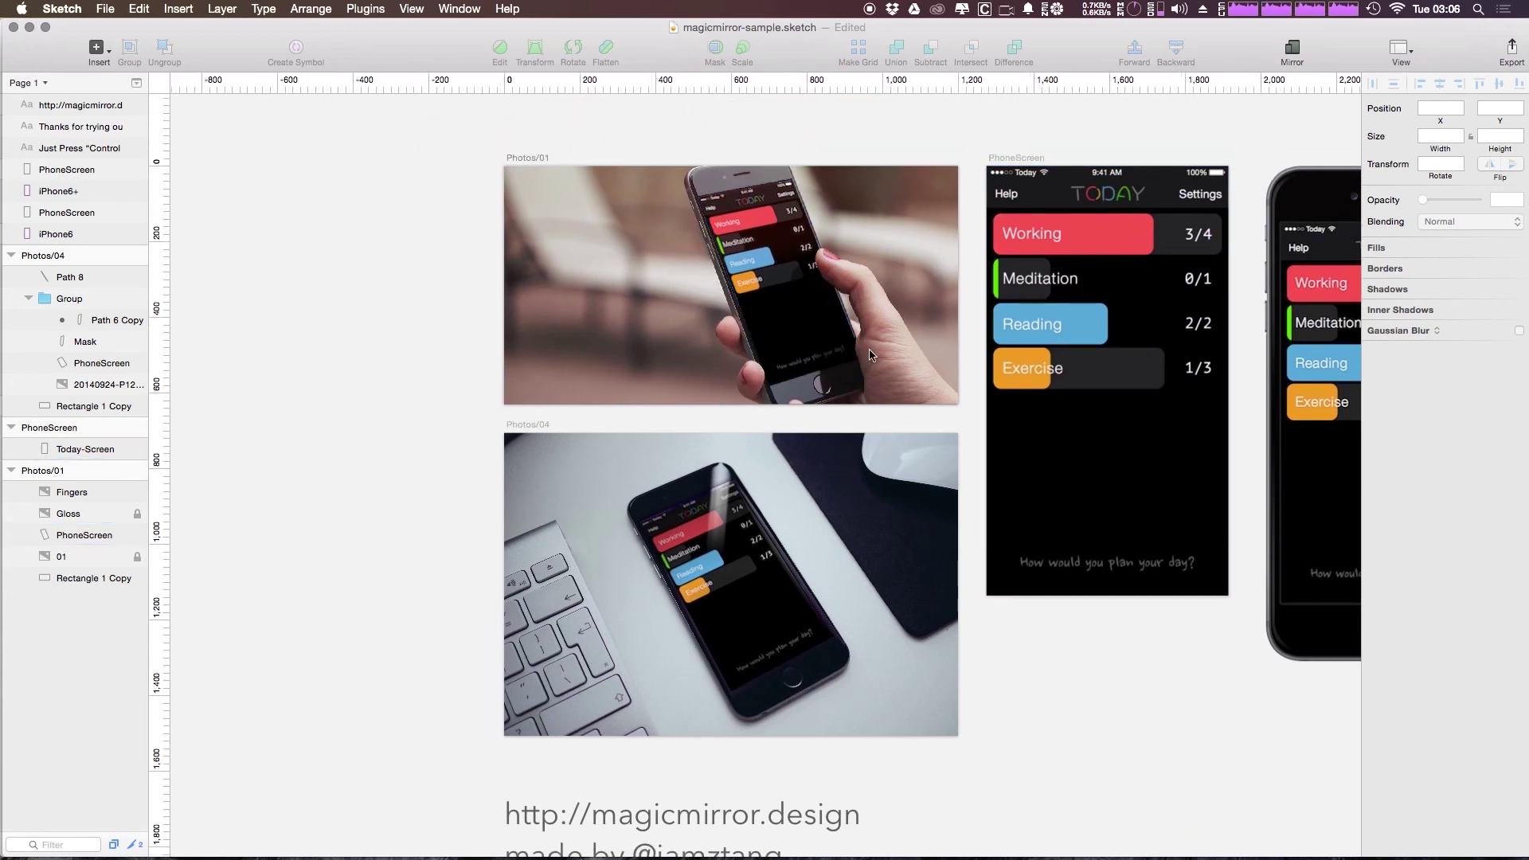
pyautogui.click(940, 593)
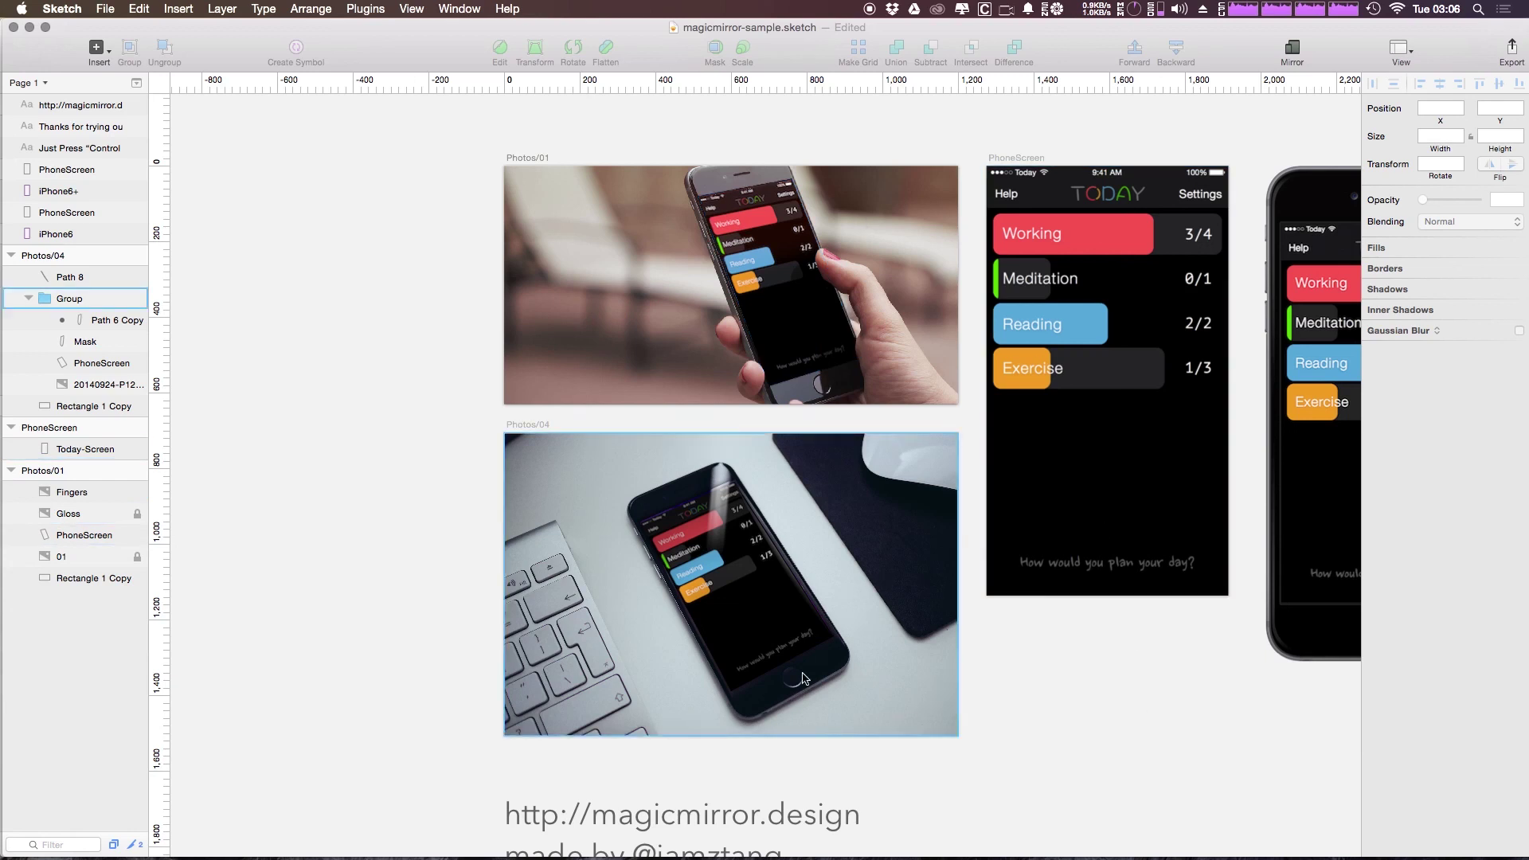
pyautogui.click(457, 322)
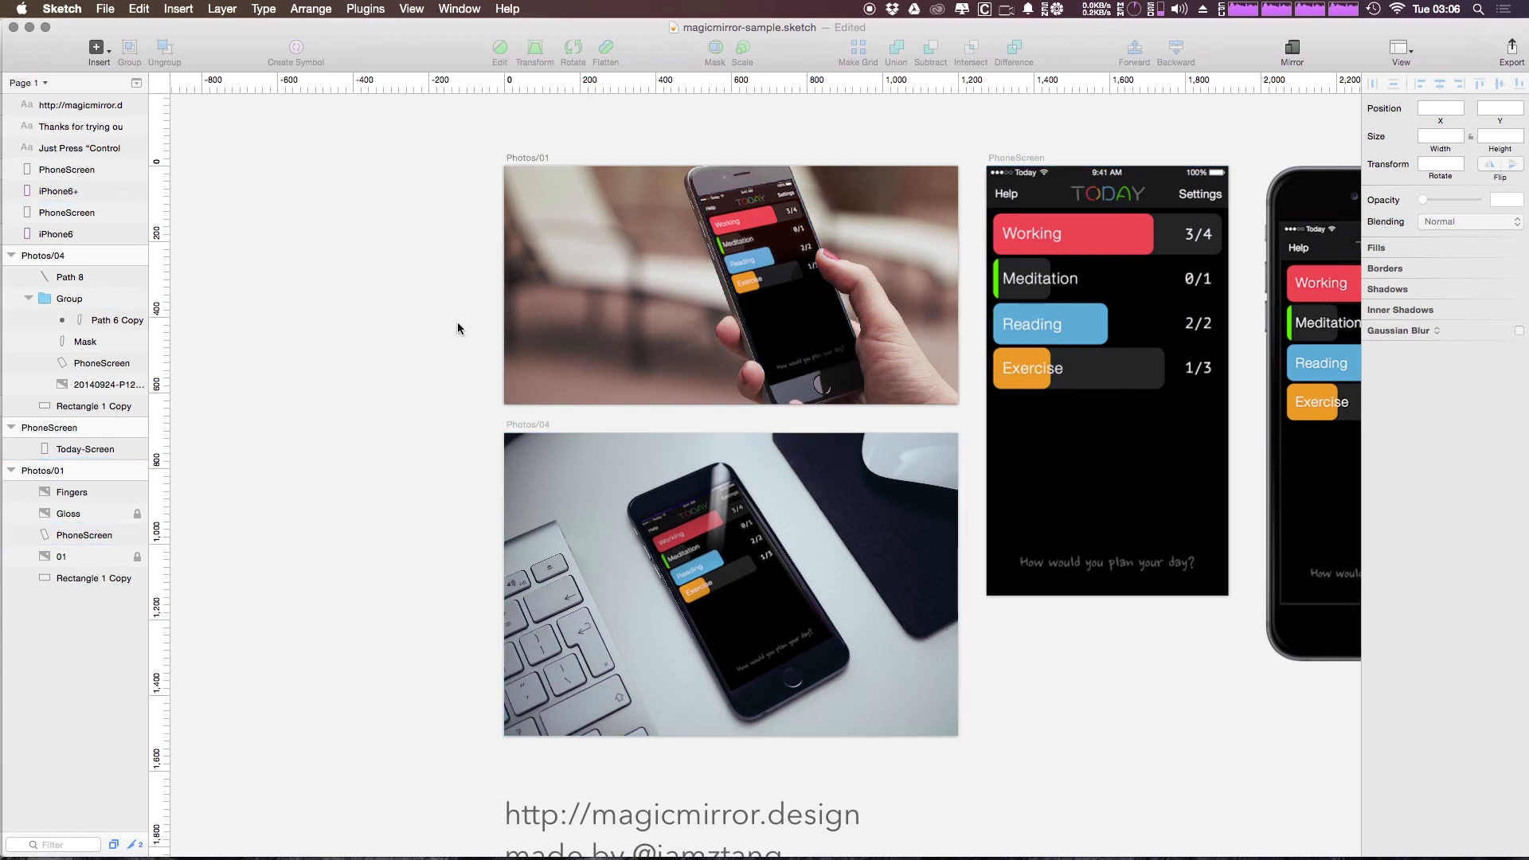